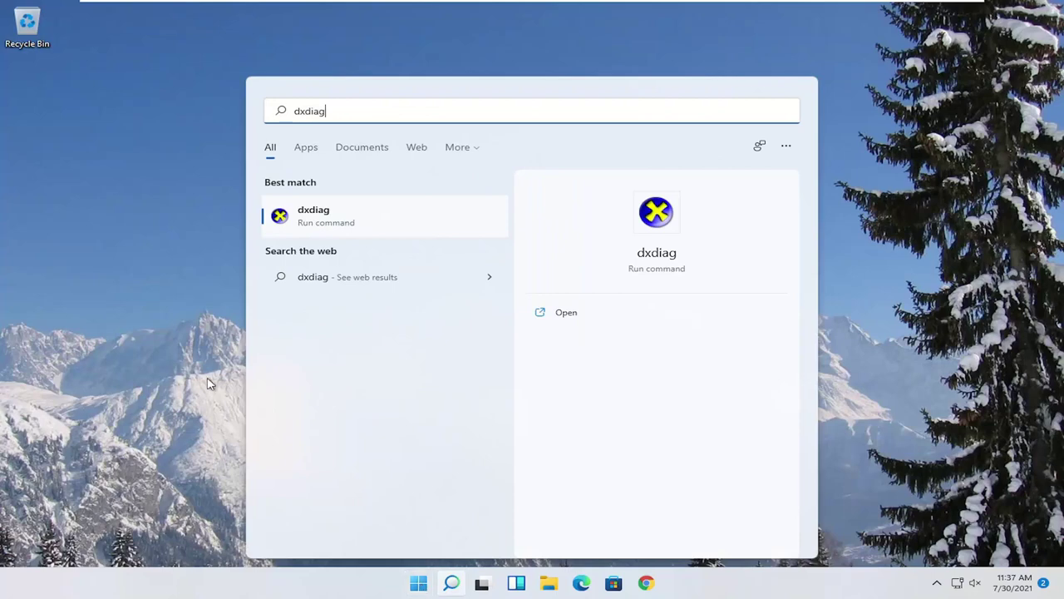
Step: Run dxdiag with the driver signature check, view the display device and driver information, and close the DirectX Diagnostic Tool
{"action": "left_click", "coordinate": [310, 216]}
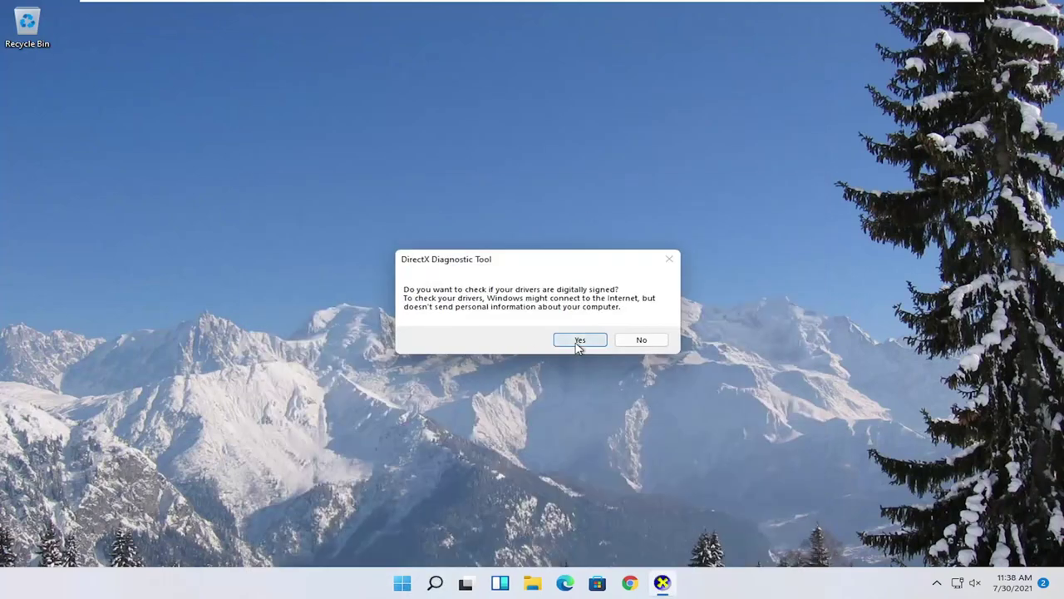
{"action": "left_click", "coordinate": [579, 340]}
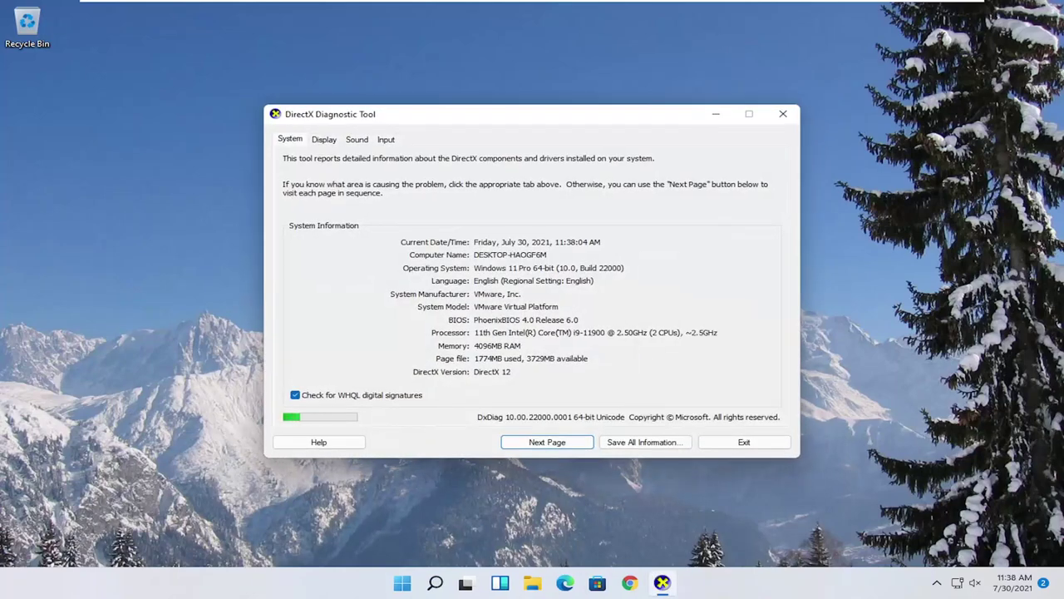
{"action": "left_click", "coordinate": [325, 140]}
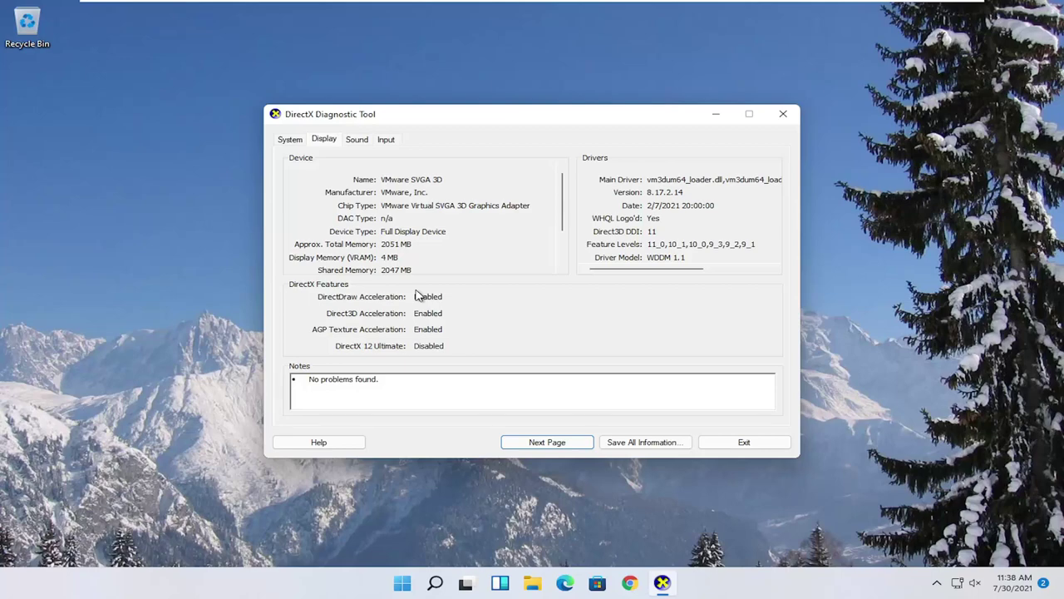
{"action": "left_click", "coordinate": [782, 114]}
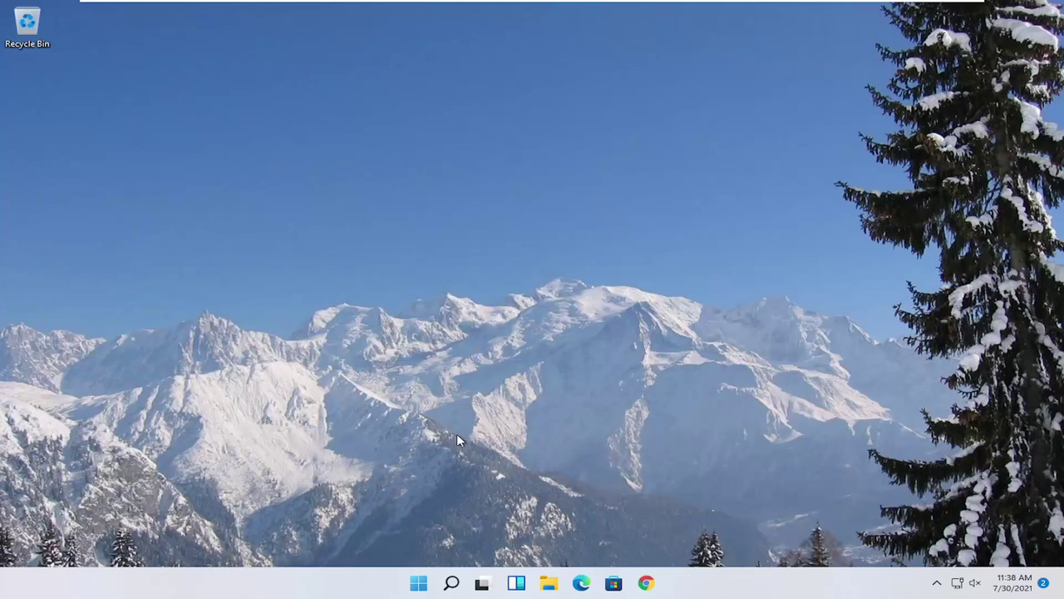
Step: Search for "adjust", open the Windows appearance and performance options, and apply "Adjust for best performance" for the visual effects
{"action": "left_click", "coordinate": [451, 583]}
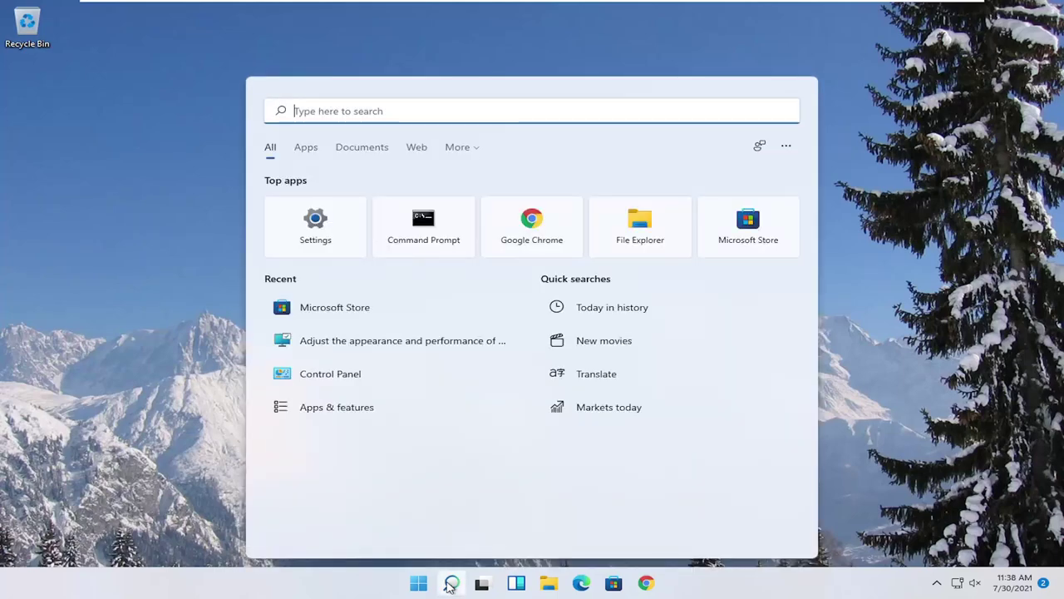
{"action": "type", "text": "adjust"}
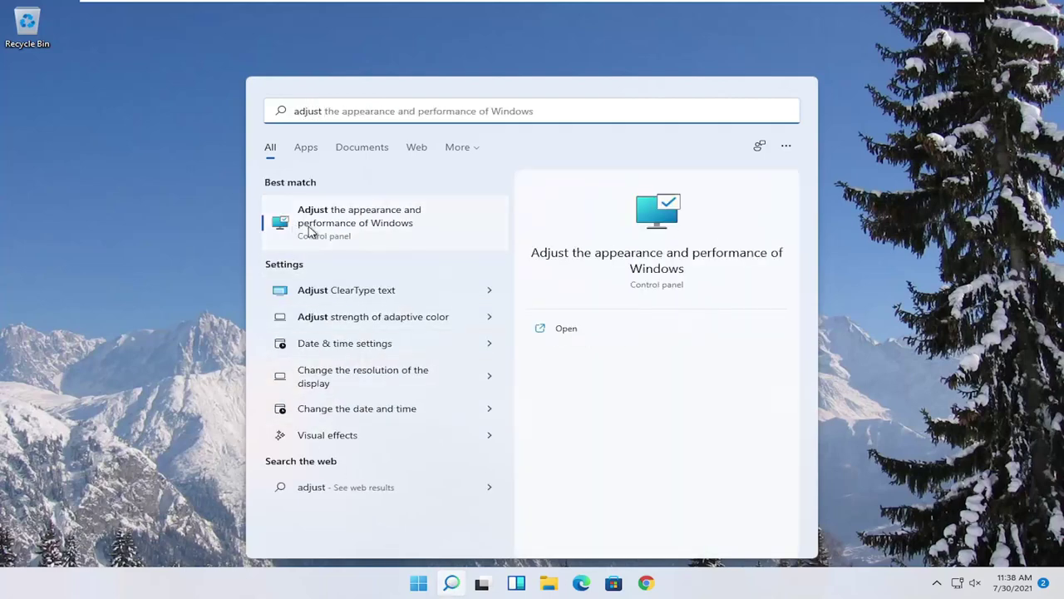
{"action": "left_click", "coordinate": [361, 230]}
{"action": "left_click_drag", "start_coordinate": [246, 83], "coordinate": [481, 79]}
{"action": "left_click", "coordinate": [370, 186]}
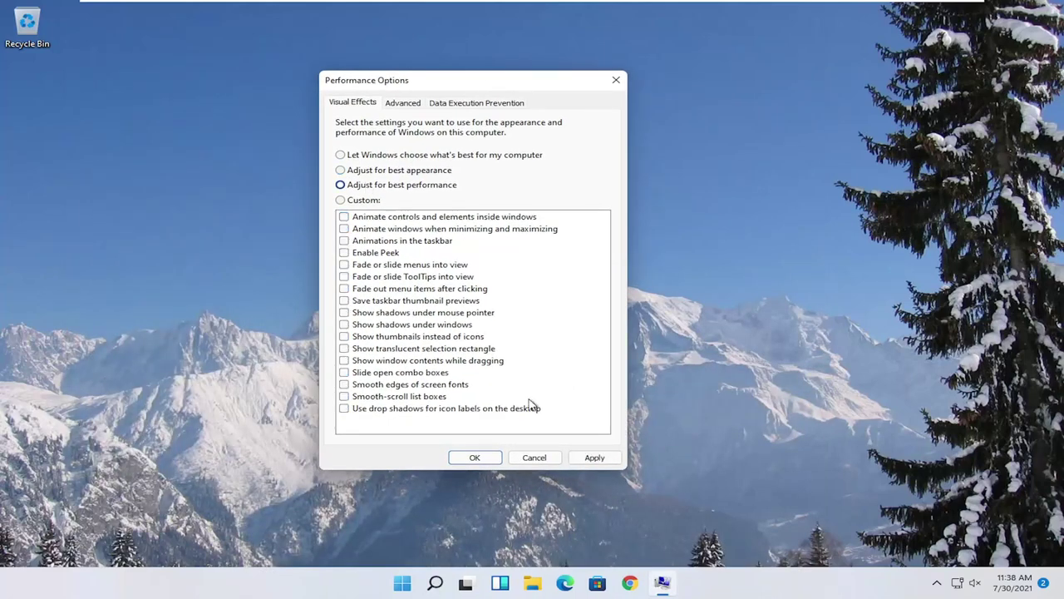
{"action": "left_click", "coordinate": [592, 458]}
{"action": "left_click", "coordinate": [479, 458]}
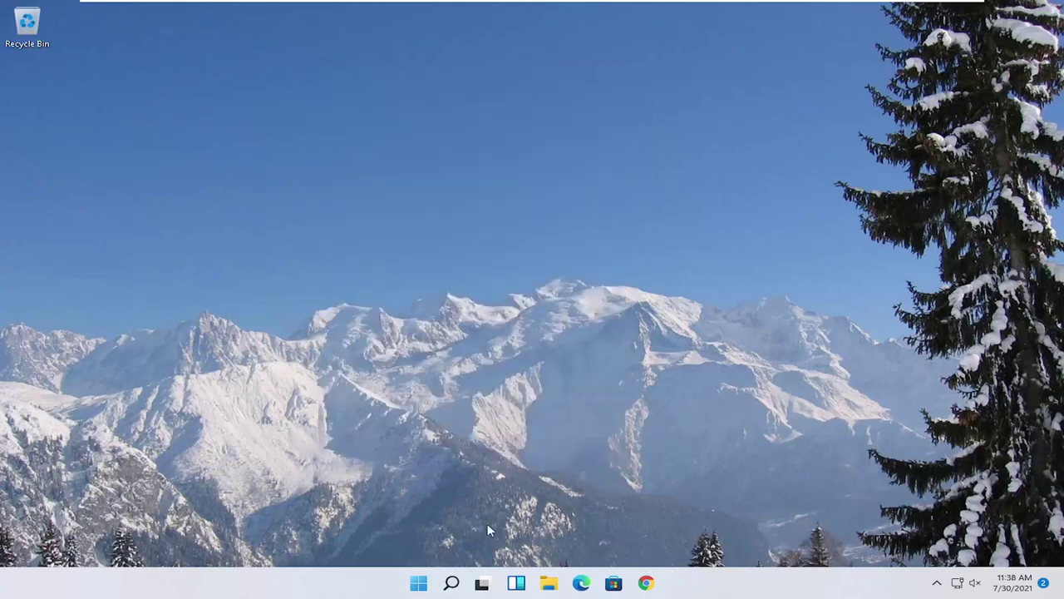
Step: Search for "game mode" and open the Game Mode settings
{"action": "left_click", "coordinate": [451, 583]}
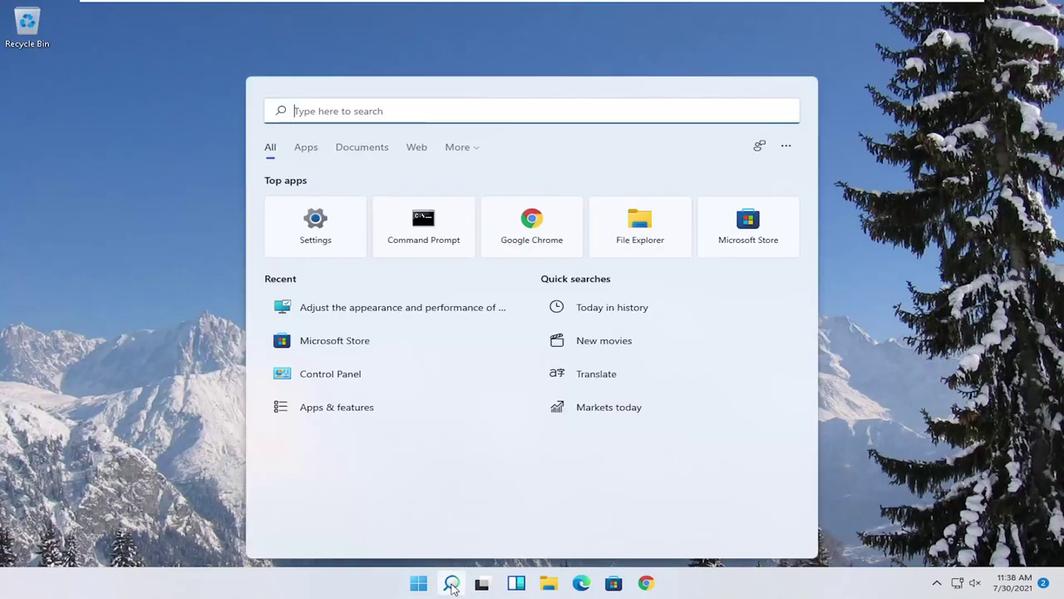
{"action": "type", "text": "game mod"}
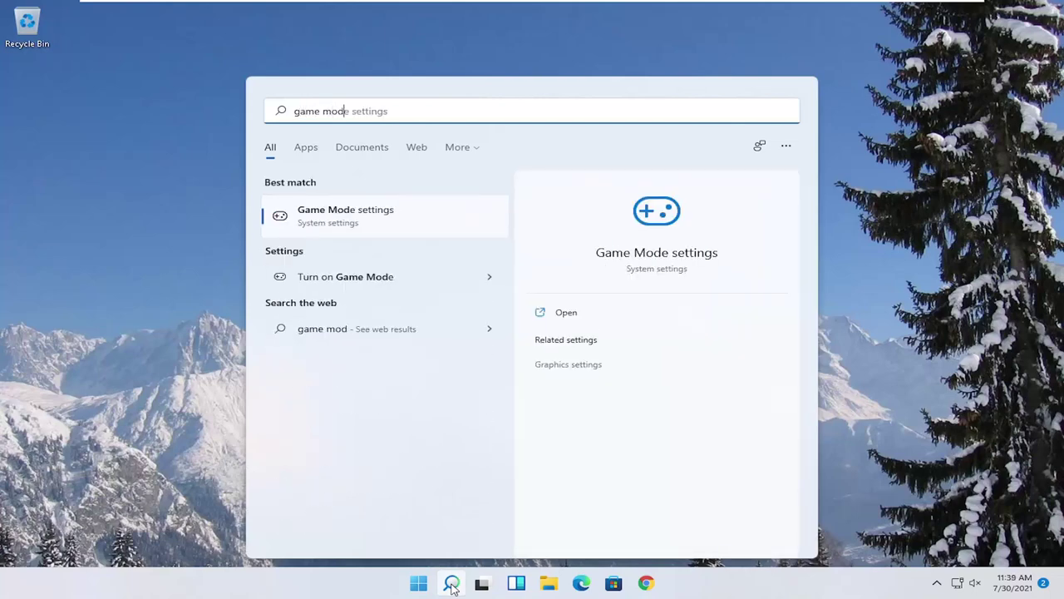
{"action": "type", "text": "e"}
{"action": "left_click", "coordinate": [323, 218]}
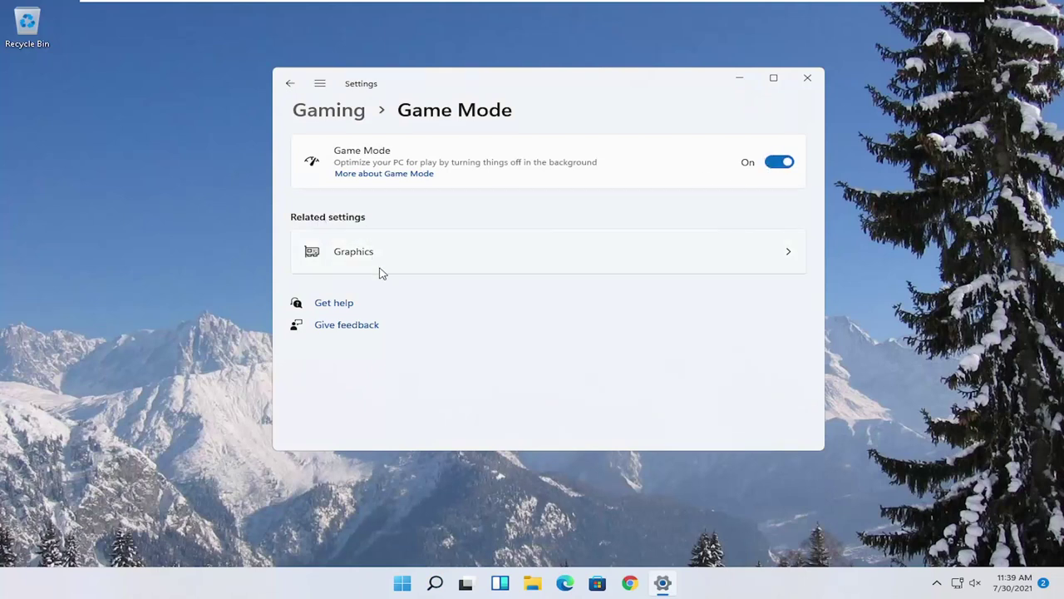
Step: In the related Graphics settings, set the Microsoft Store's graphics preference to High performance and save it
{"action": "left_click", "coordinate": [454, 269]}
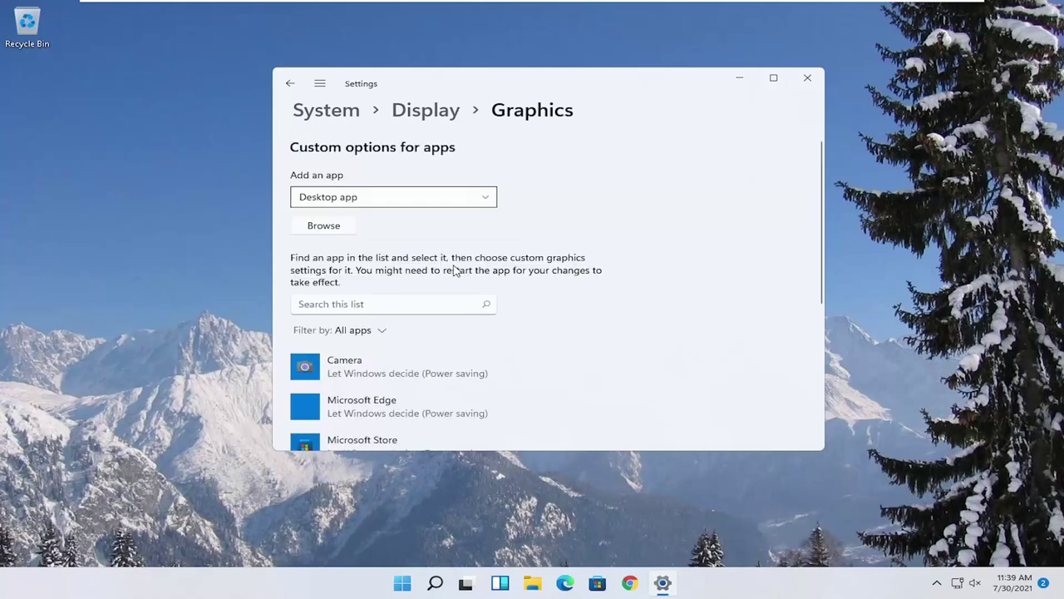
{"action": "scroll", "coordinate": [454, 268], "scroll_direction": "down", "scroll_amount": 1}
{"action": "scroll", "coordinate": [438, 325], "scroll_direction": "down", "scroll_amount": 2}
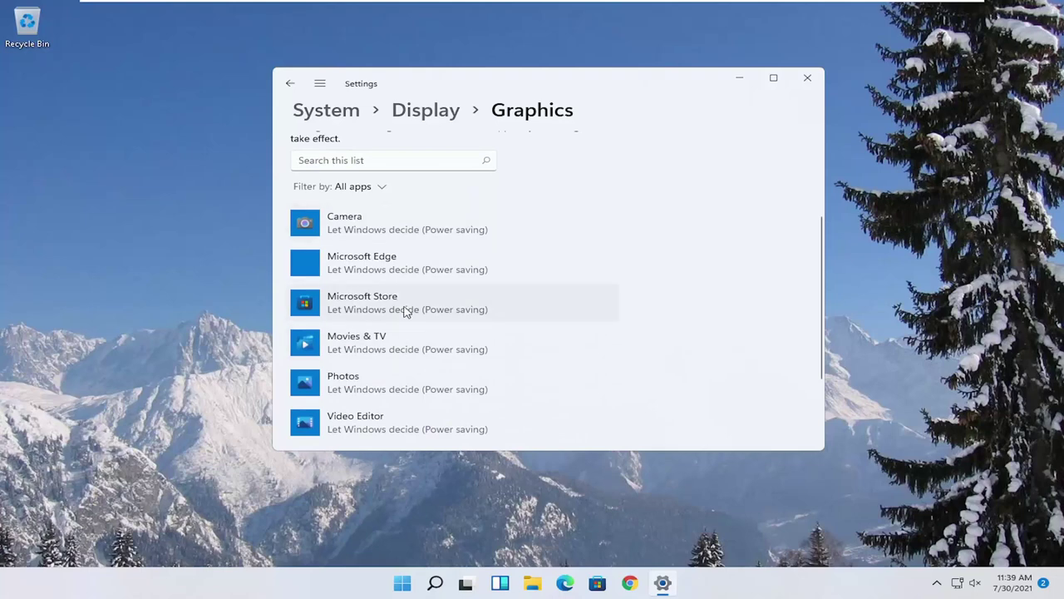
{"action": "left_click", "coordinate": [407, 309]}
{"action": "left_click", "coordinate": [512, 346]}
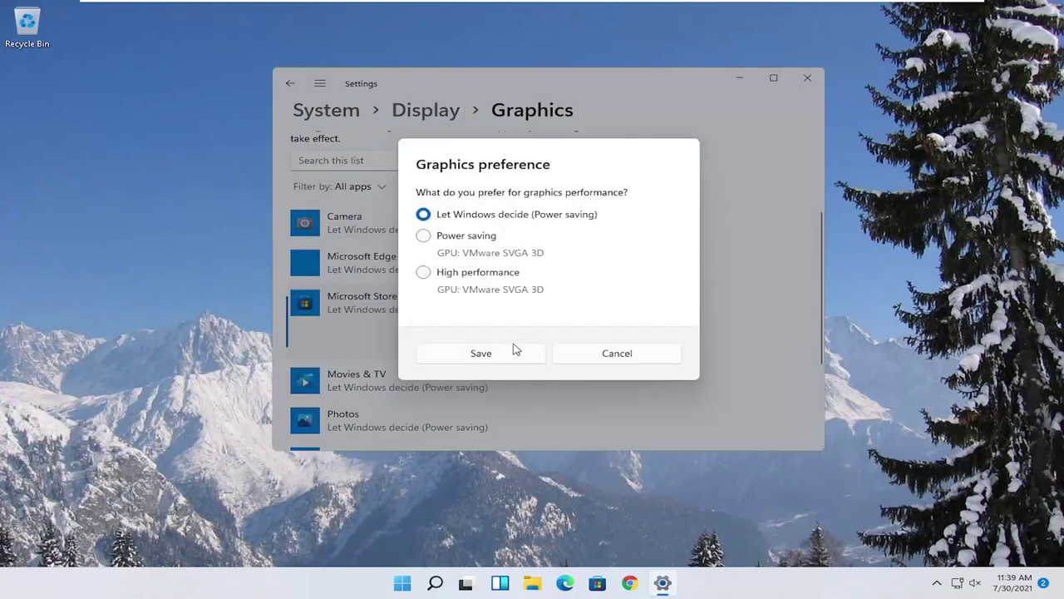
{"action": "left_click", "coordinate": [431, 283]}
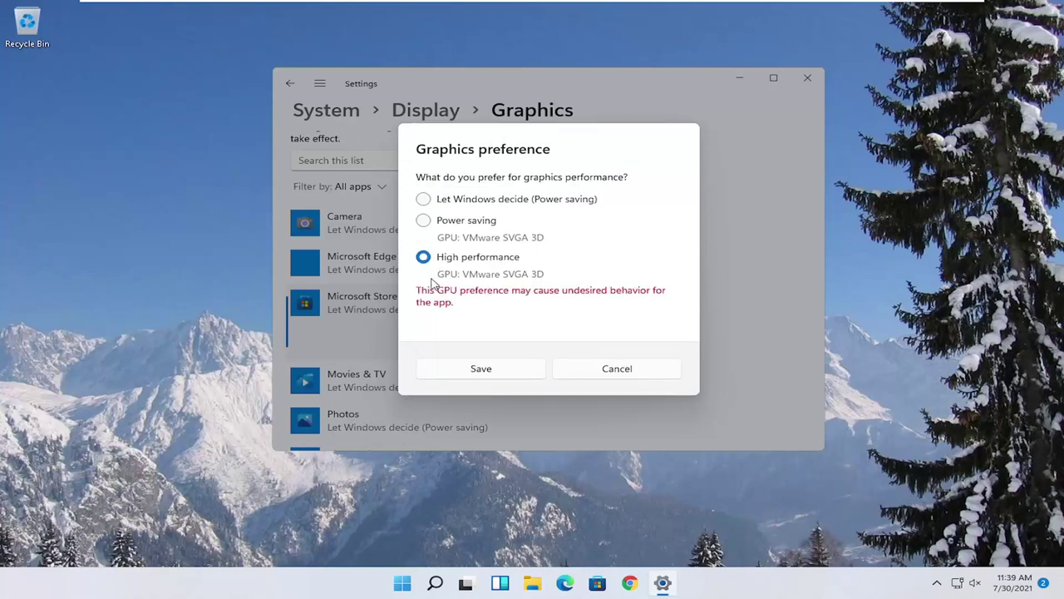
{"action": "left_click", "coordinate": [481, 375]}
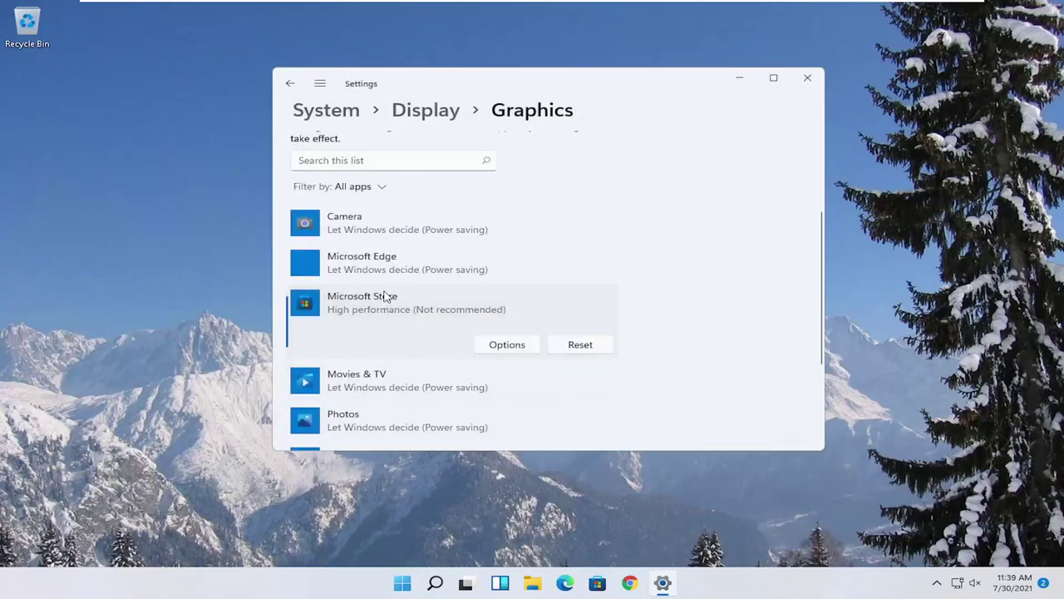
Step: Review the Microsoft Store's graphics preference options, cancel without changes, and close Settings
{"action": "left_click", "coordinate": [503, 344]}
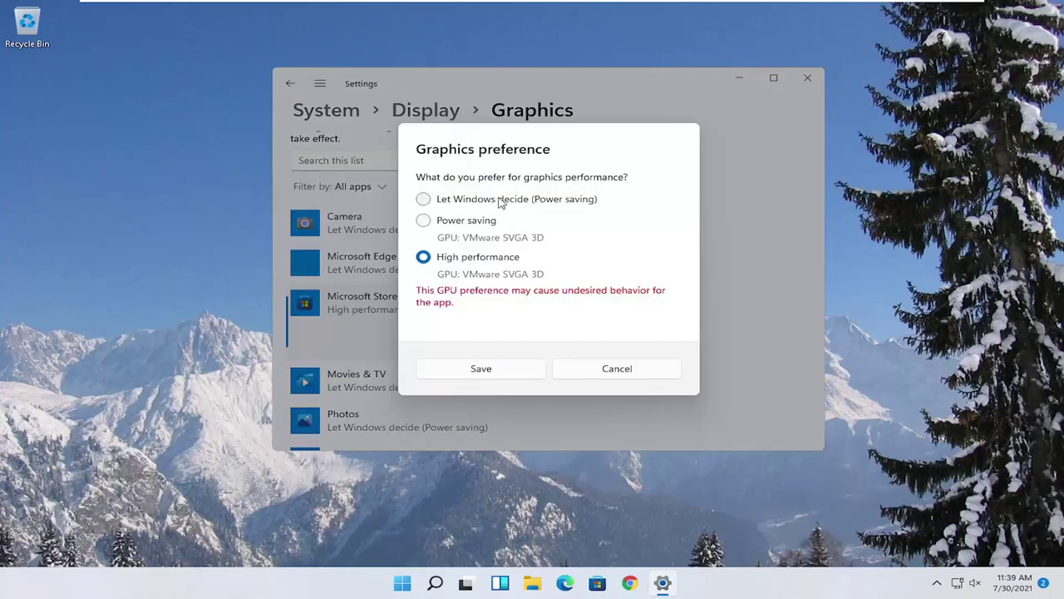
{"action": "left_click", "coordinate": [629, 371]}
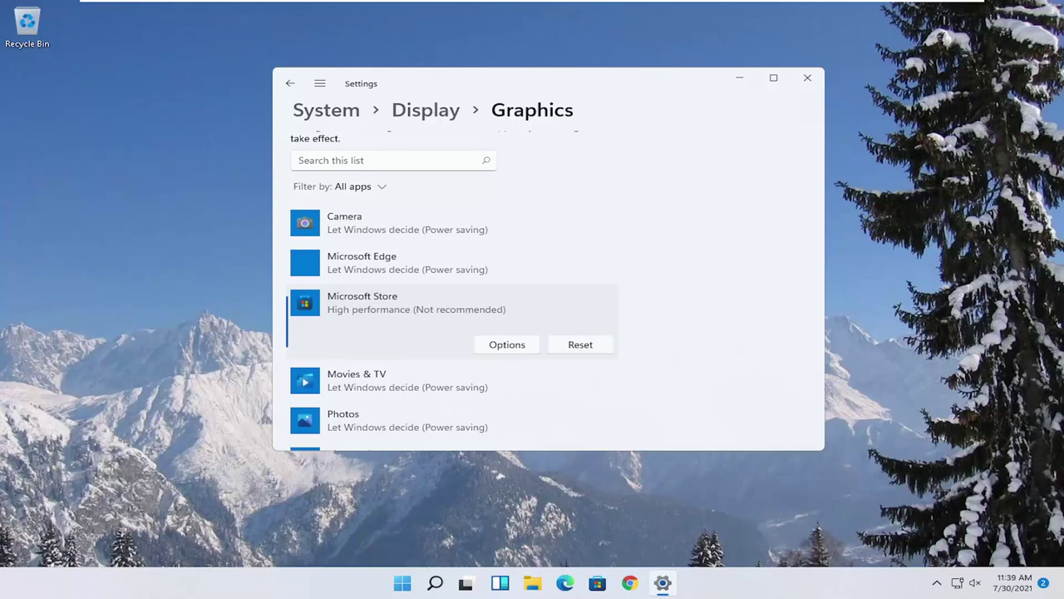
{"action": "left_click", "coordinate": [808, 78]}
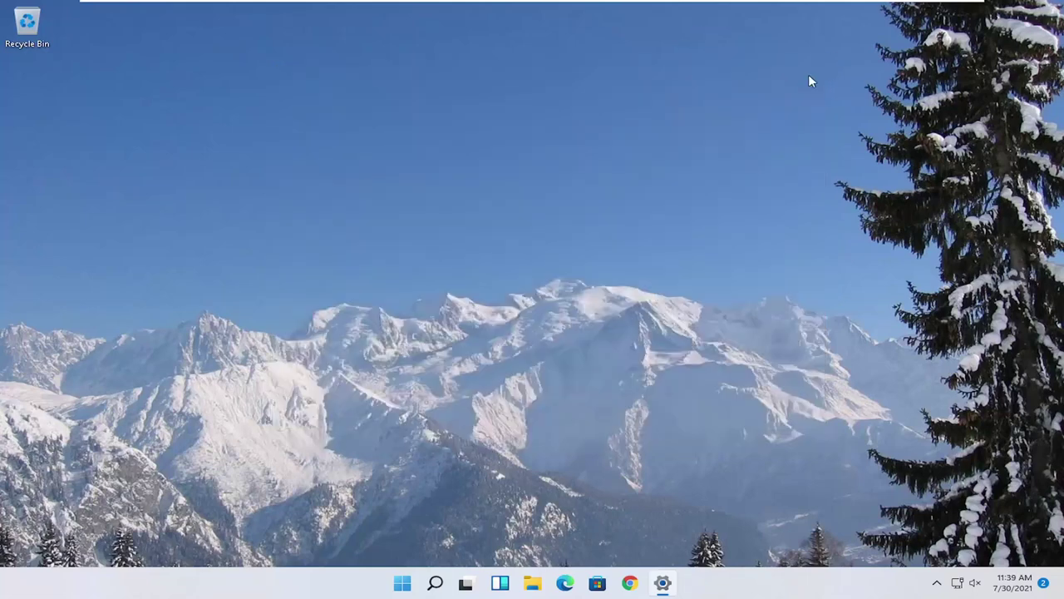
Step: Check the list of startup apps in Task Manager and close it
{"action": "mouse_move", "coordinate": [503, 572]}
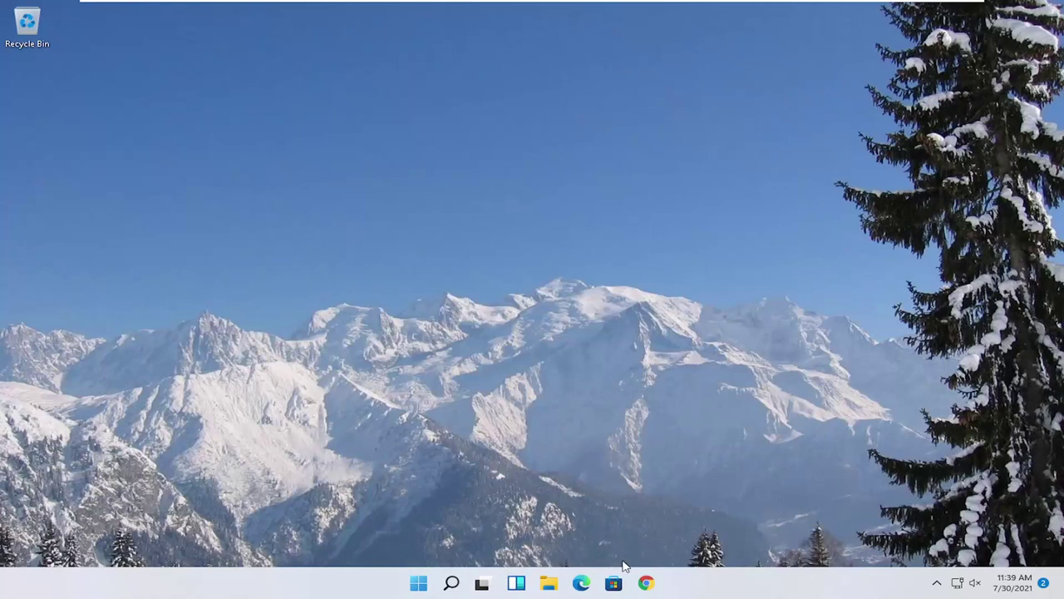
{"action": "right_click", "coordinate": [418, 586]}
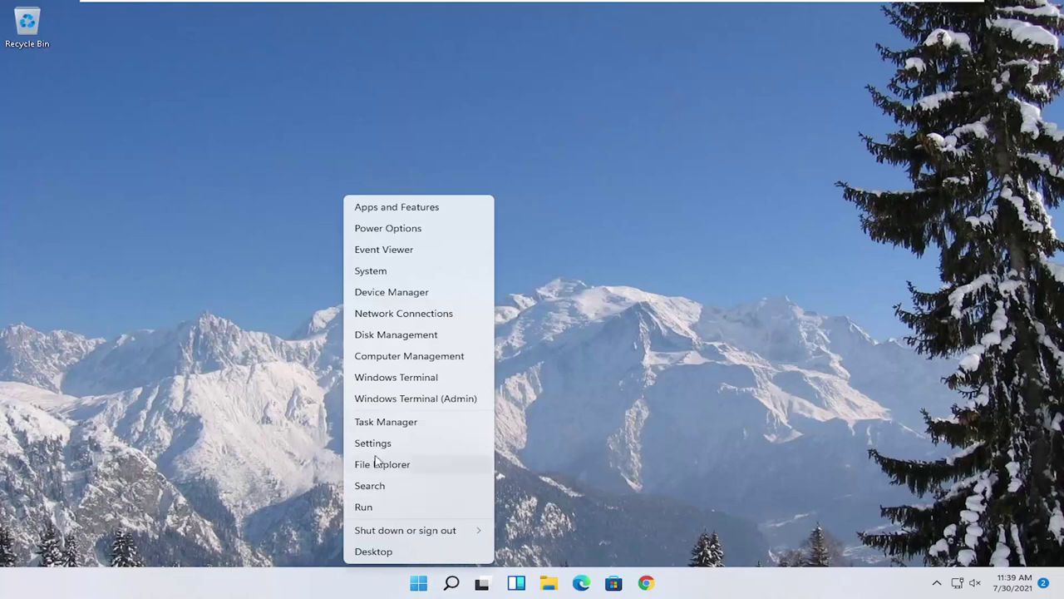
{"action": "left_click", "coordinate": [382, 425]}
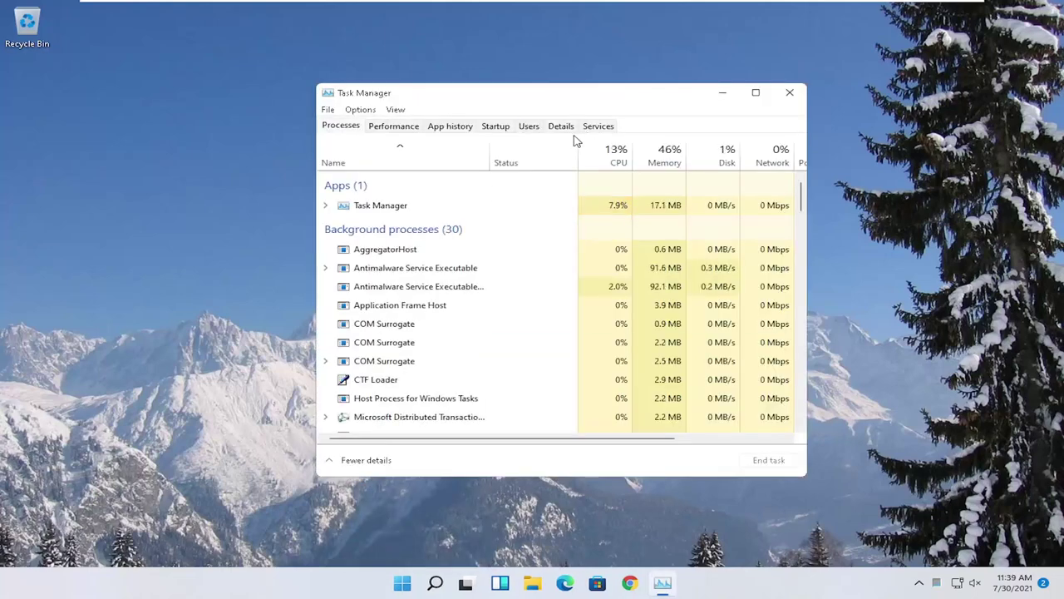
{"action": "left_click", "coordinate": [495, 128]}
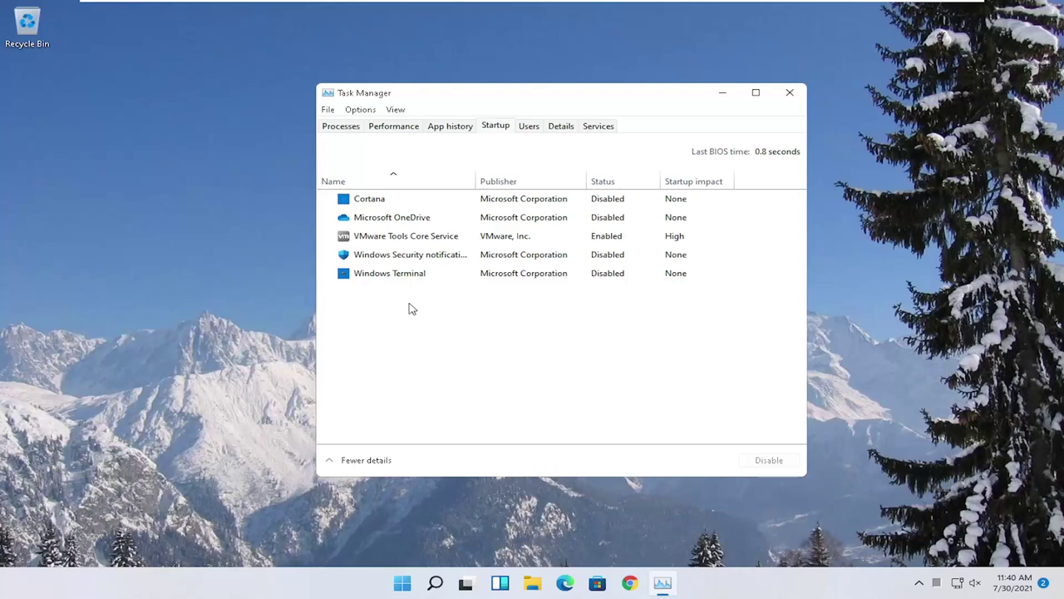
{"action": "left_click", "coordinate": [790, 93]}
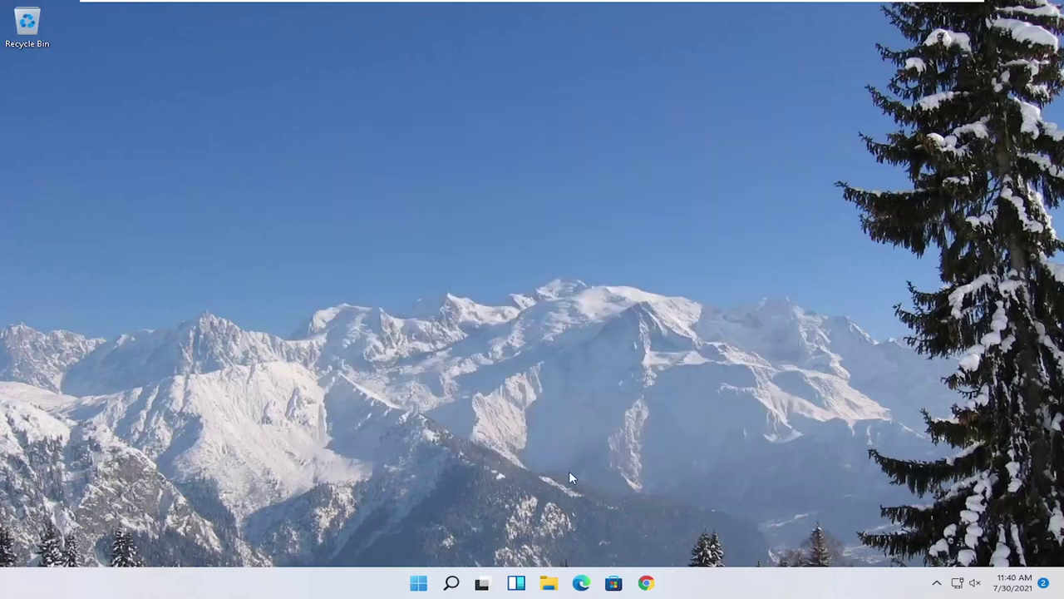
Step: Search for "apps and features", look through the installed apps in the Apps & features settings, and close Settings
{"action": "left_click", "coordinate": [450, 585]}
{"action": "type", "text": "apps amn"}
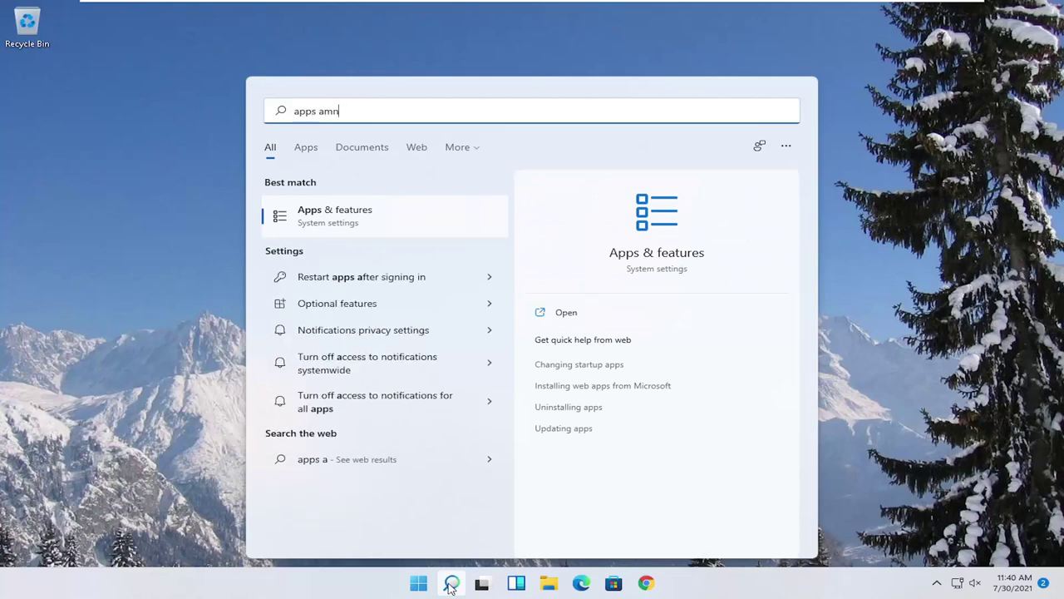
{"action": "key", "text": "BackSpace"}
{"action": "key", "text": "BackSpace"}
{"action": "type", "text": "nd featu"}
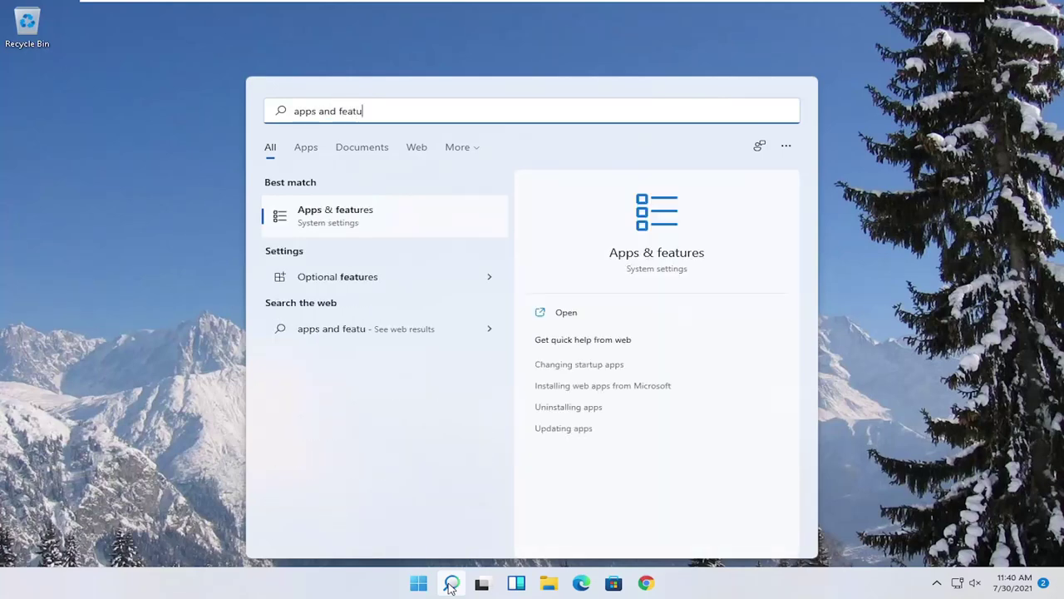
{"action": "type", "text": "res"}
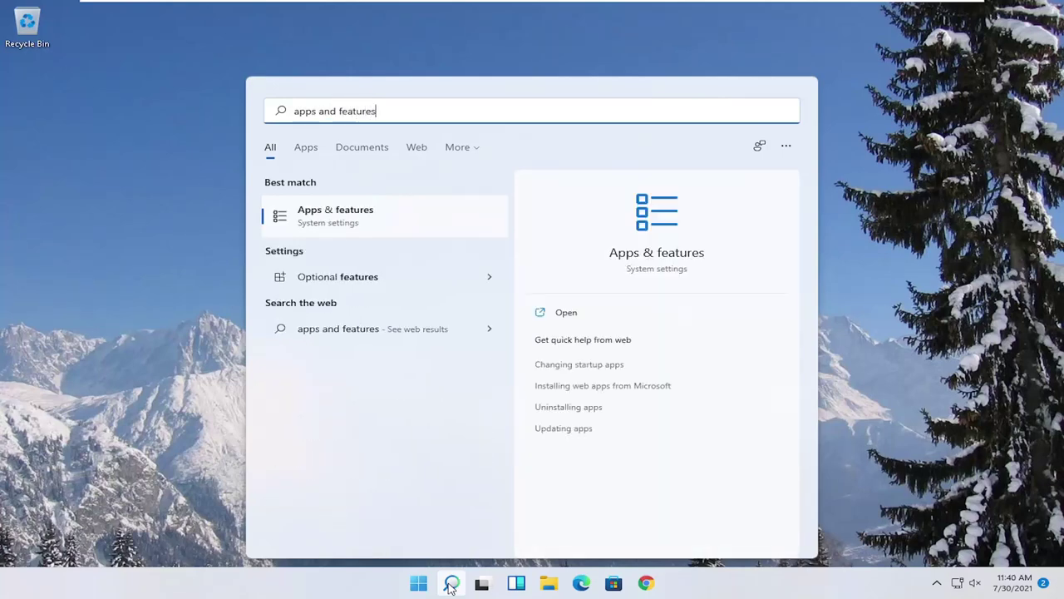
{"action": "left_click", "coordinate": [361, 218]}
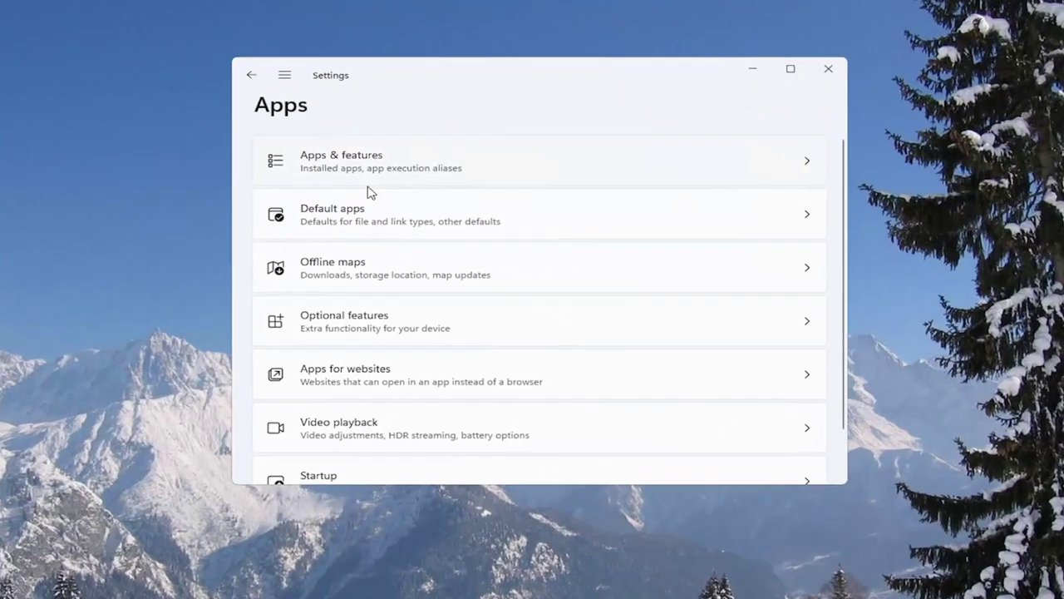
{"action": "left_click", "coordinate": [360, 170]}
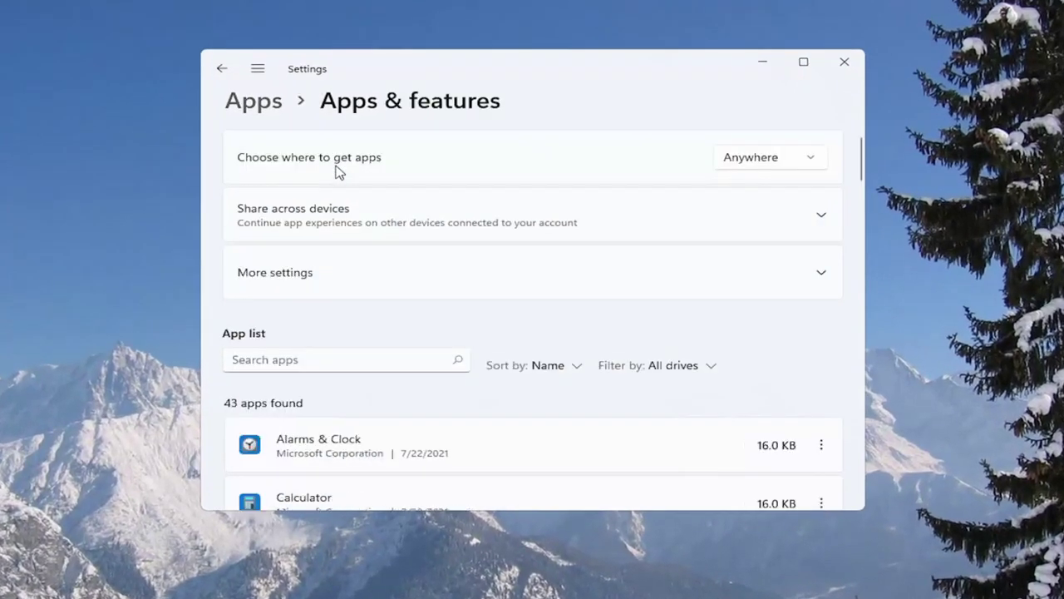
{"action": "scroll", "coordinate": [339, 191], "scroll_direction": "down", "scroll_amount": 3}
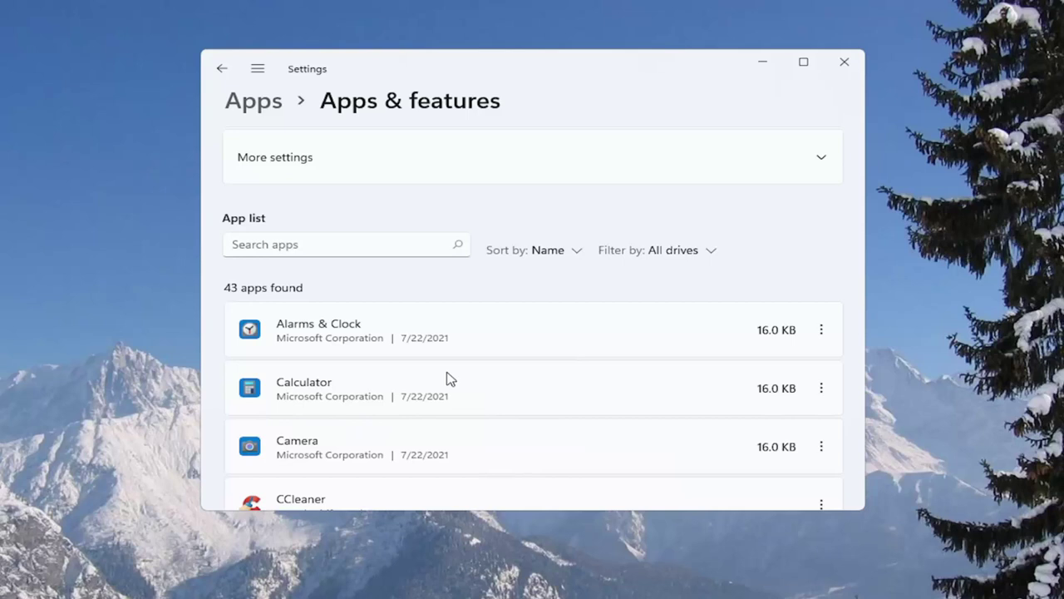
{"action": "left_click", "coordinate": [844, 64]}
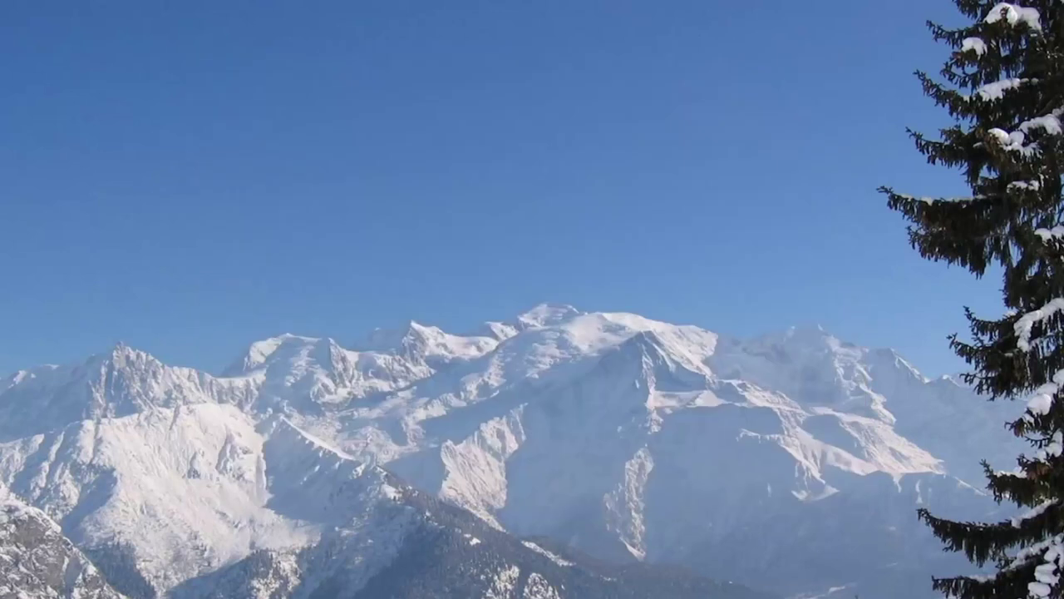
Step: Search for "cmd" and run Command Prompt as administrator, approving the User Account Control request
{"action": "left_click", "coordinate": [450, 582]}
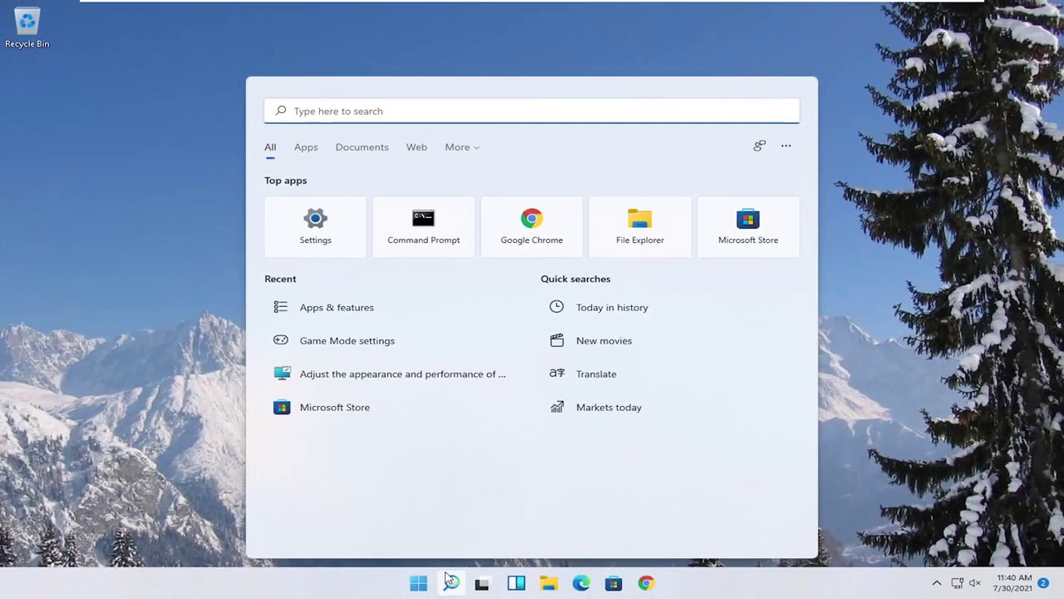
{"action": "type", "text": "cmd"}
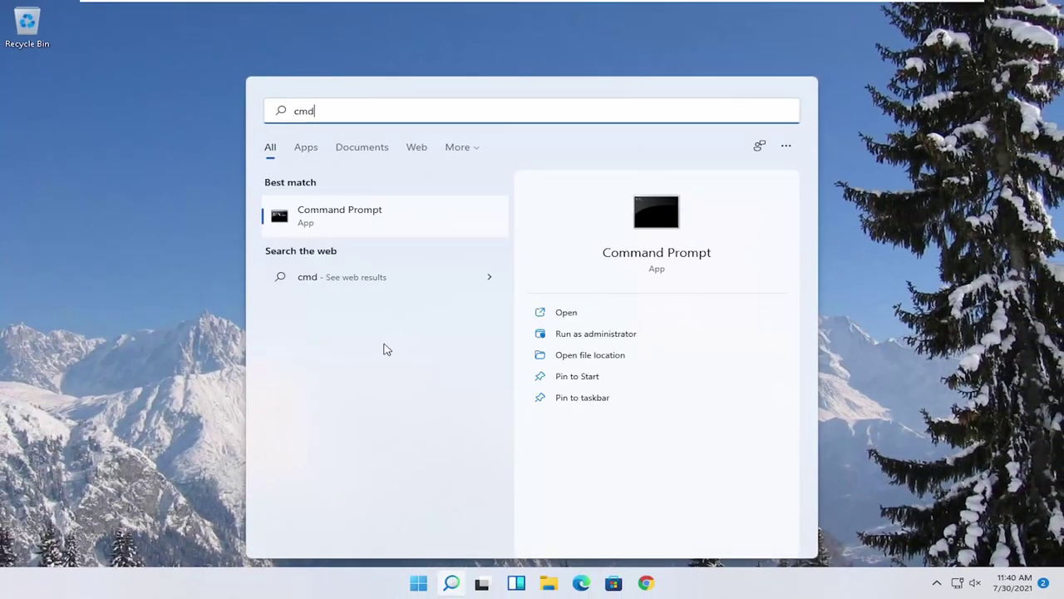
{"action": "right_click", "coordinate": [336, 219]}
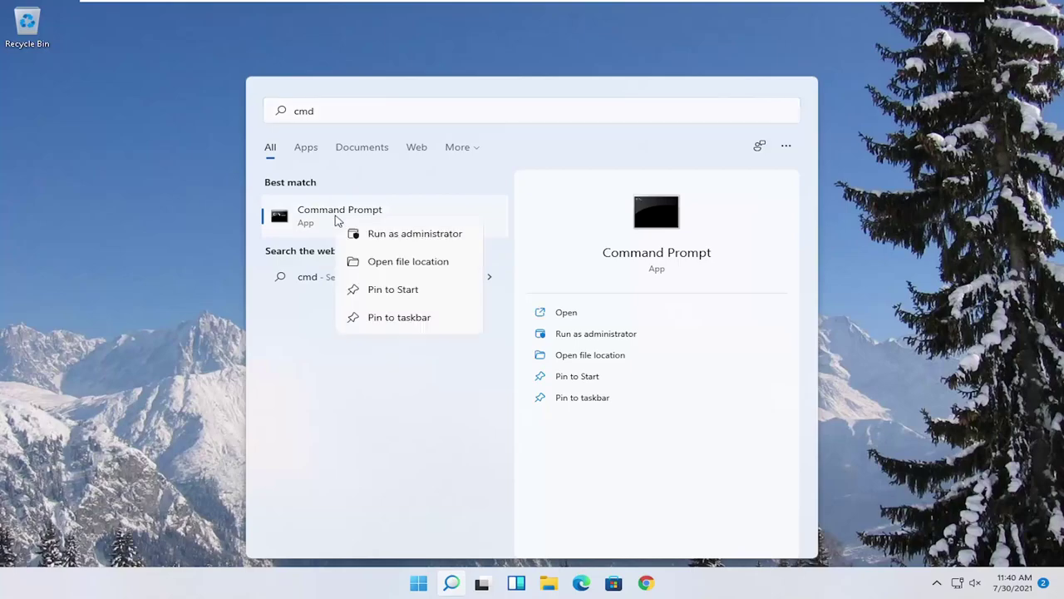
{"action": "left_click", "coordinate": [416, 235]}
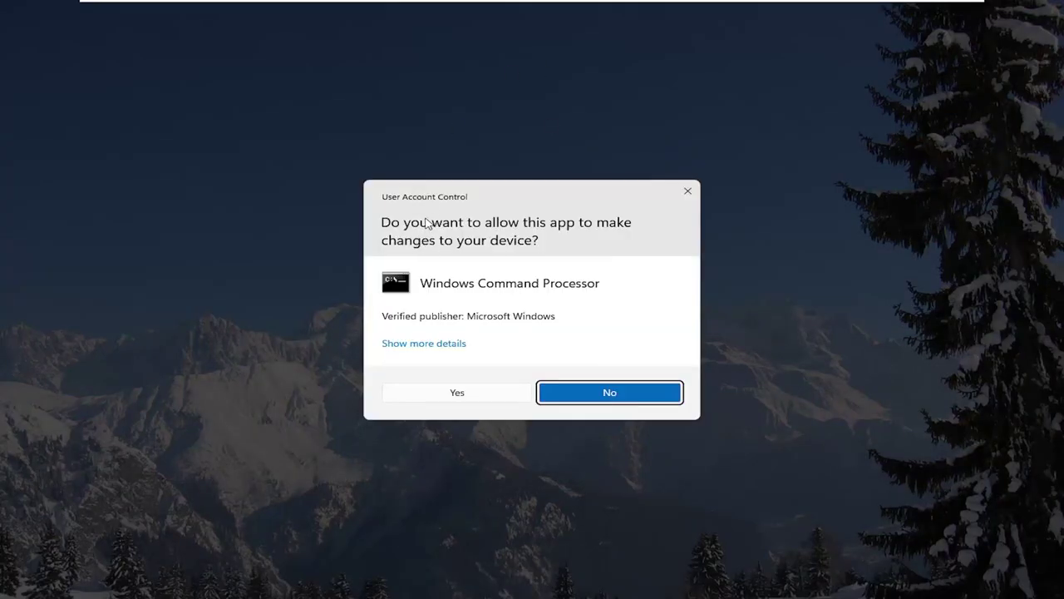
{"action": "left_click", "coordinate": [432, 393]}
{"action": "left_click_drag", "start_coordinate": [380, 114], "coordinate": [448, 112]}
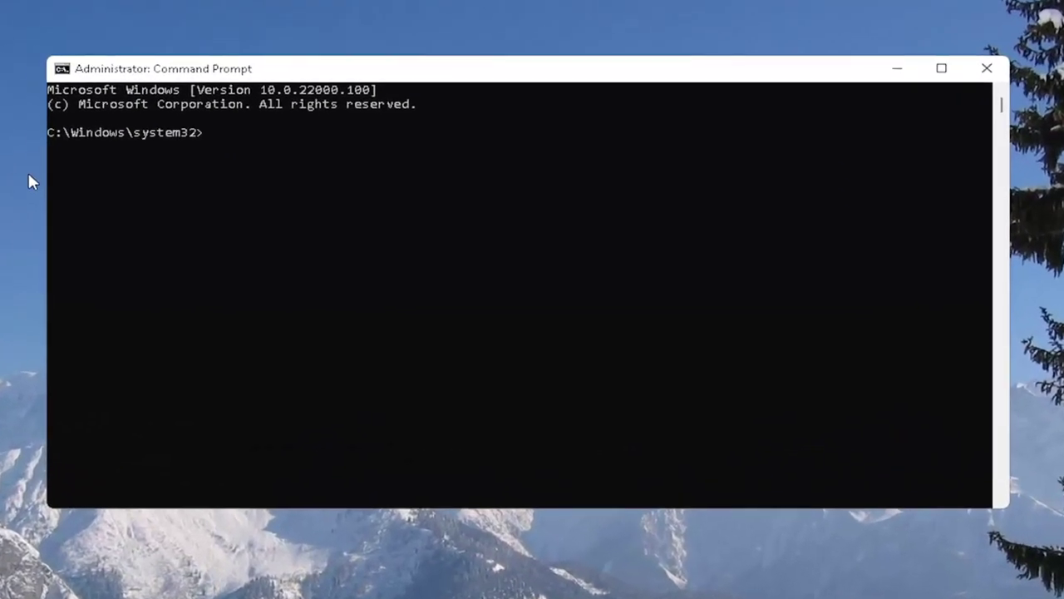
Step: Run the system file check with "sfc /scannow", let it complete, and close Command Prompt
{"action": "type", "text": "sf"}
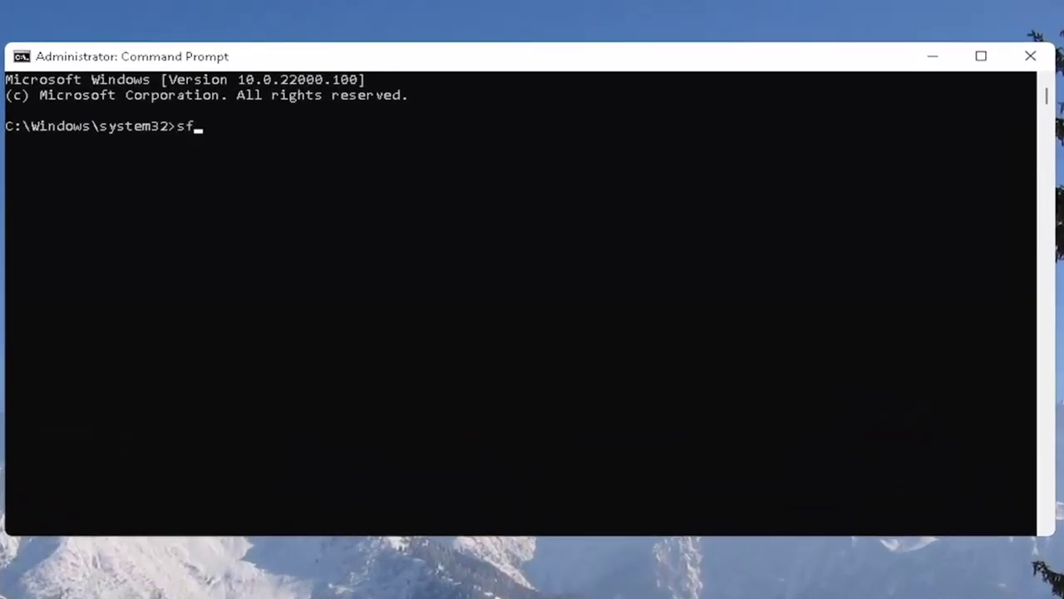
{"action": "type", "text": "c /scannow"}
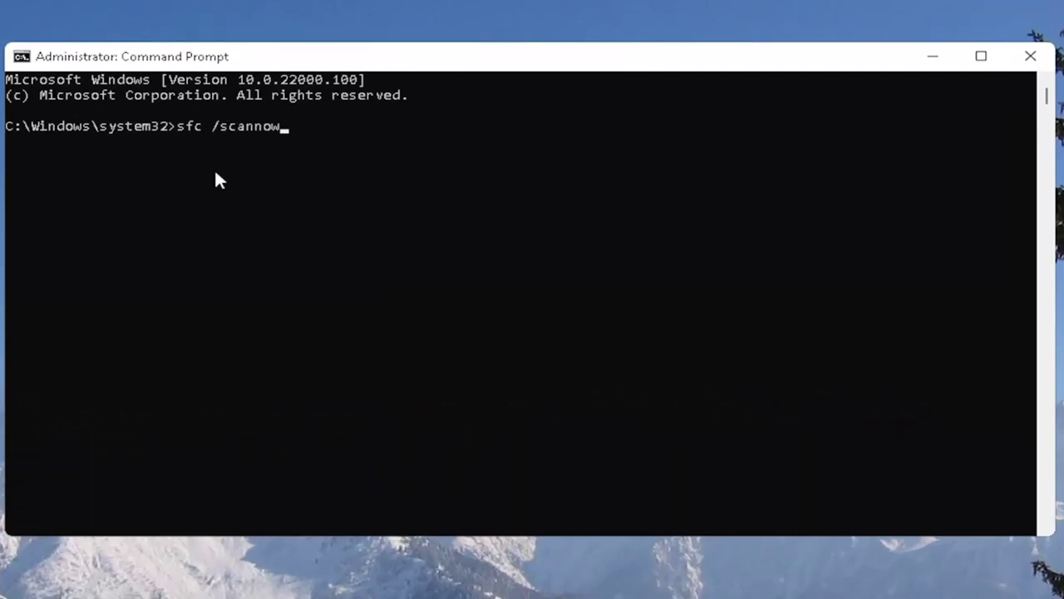
{"action": "key", "text": "Return"}
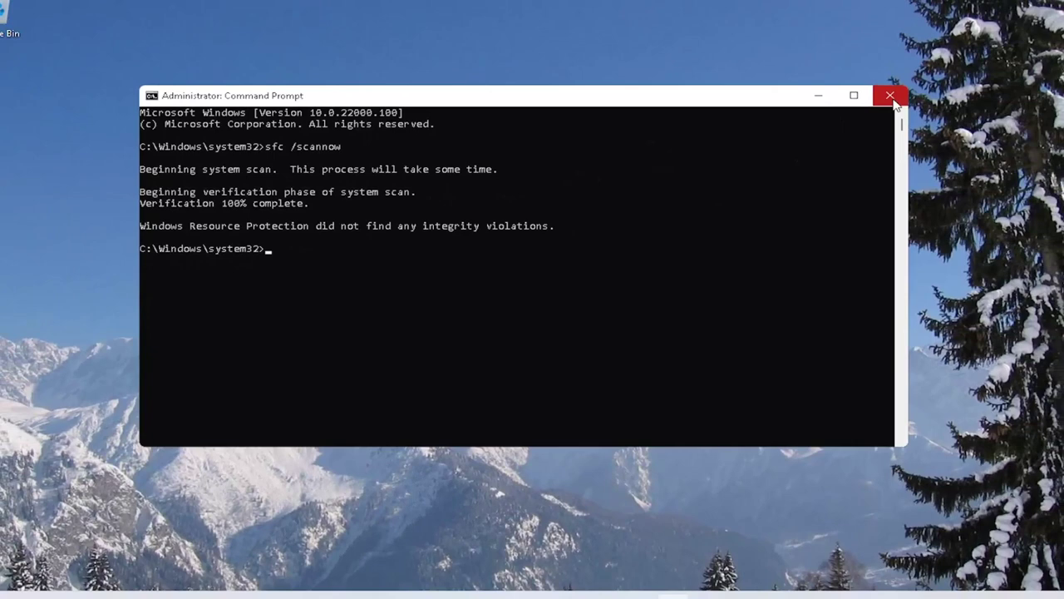
{"action": "left_click", "coordinate": [890, 96]}
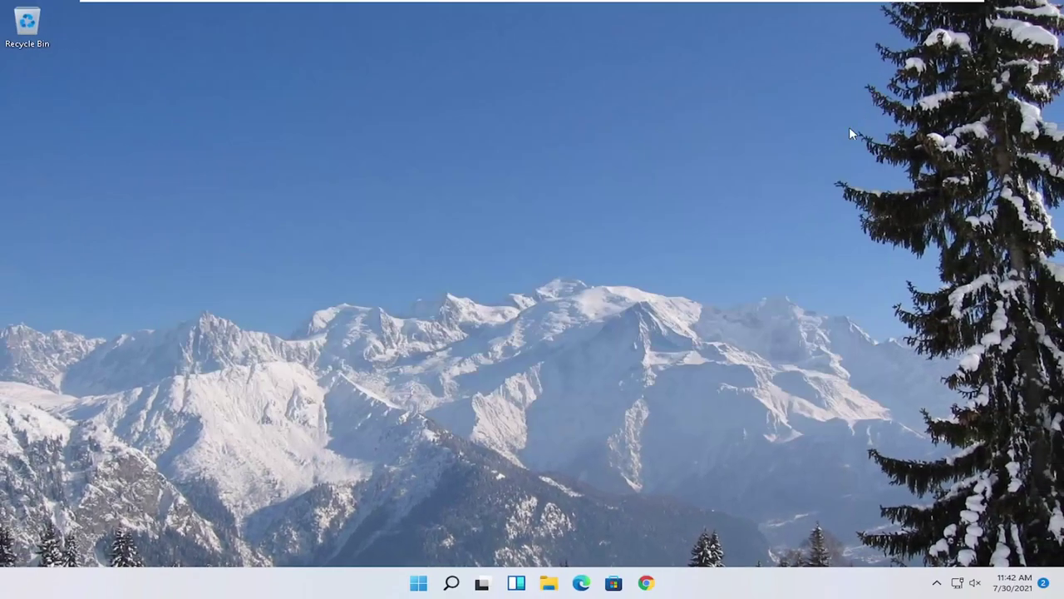
Step: Restart the computer after the system file check
{"action": "right_click", "coordinate": [418, 588]}
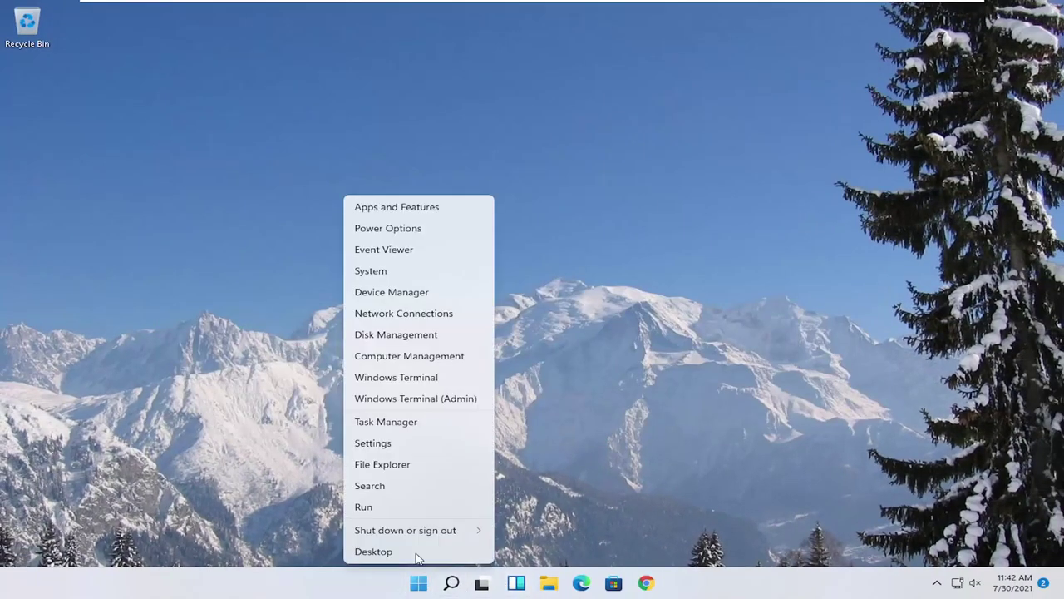
{"action": "mouse_move", "coordinate": [475, 533]}
{"action": "left_click", "coordinate": [539, 550]}
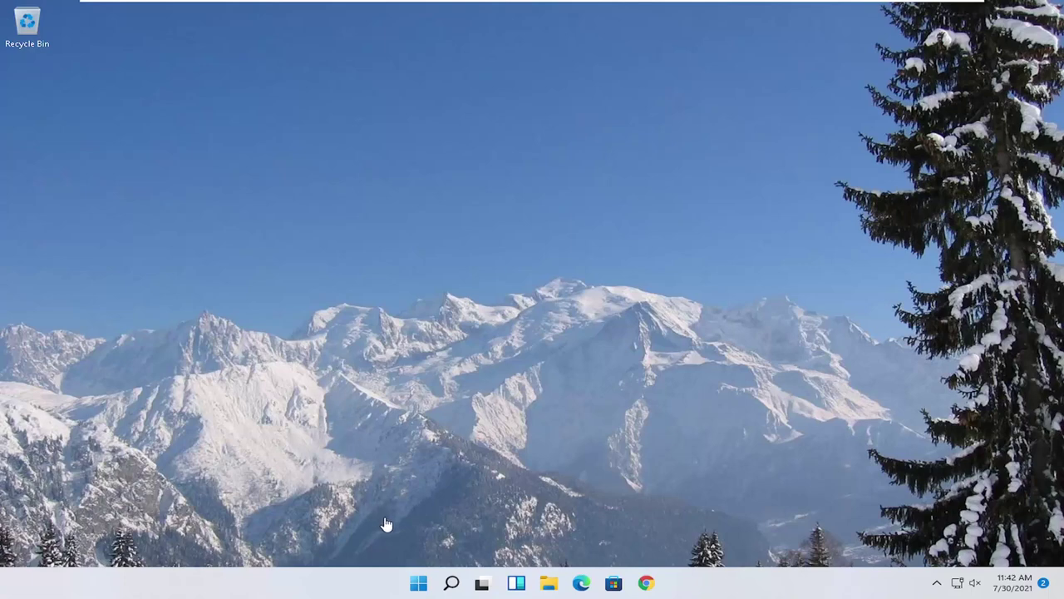
Step: In File Explorer, go to This PC and open the properties of Local Disk (C:)
{"action": "right_click", "coordinate": [422, 585]}
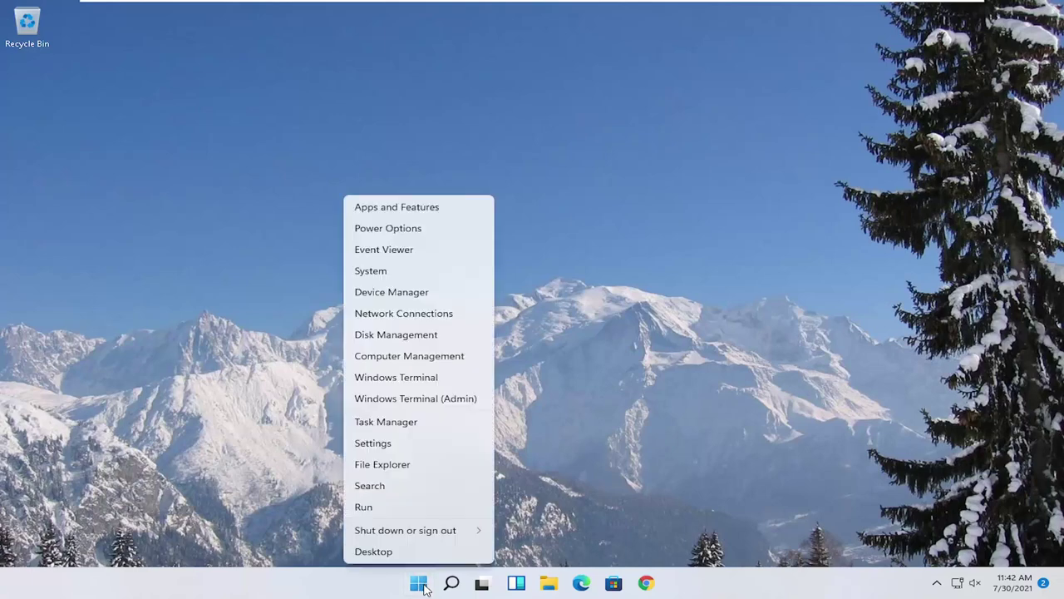
{"action": "left_click", "coordinate": [389, 464]}
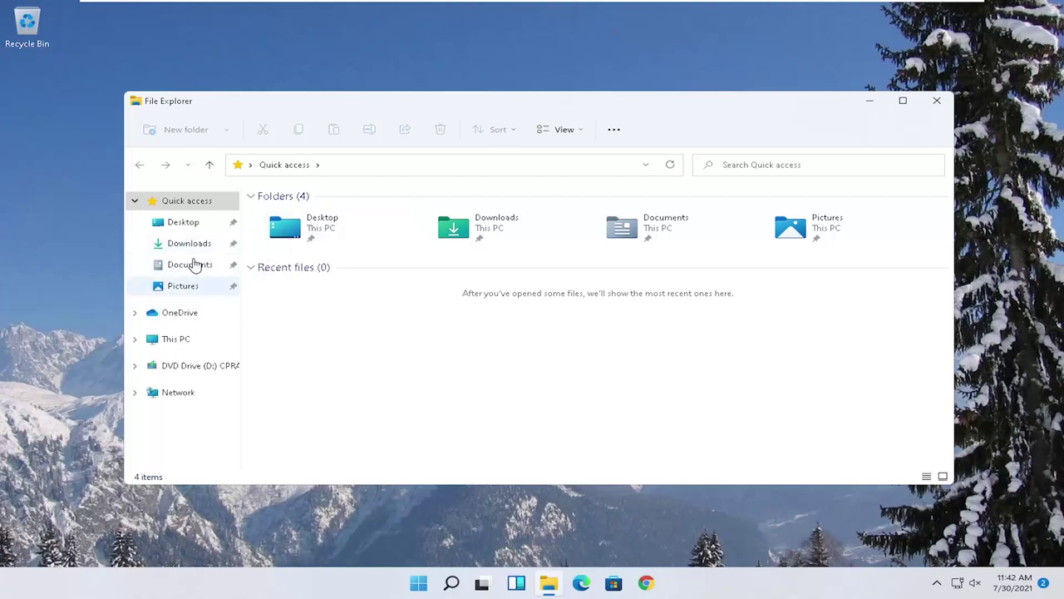
{"action": "left_click", "coordinate": [168, 343]}
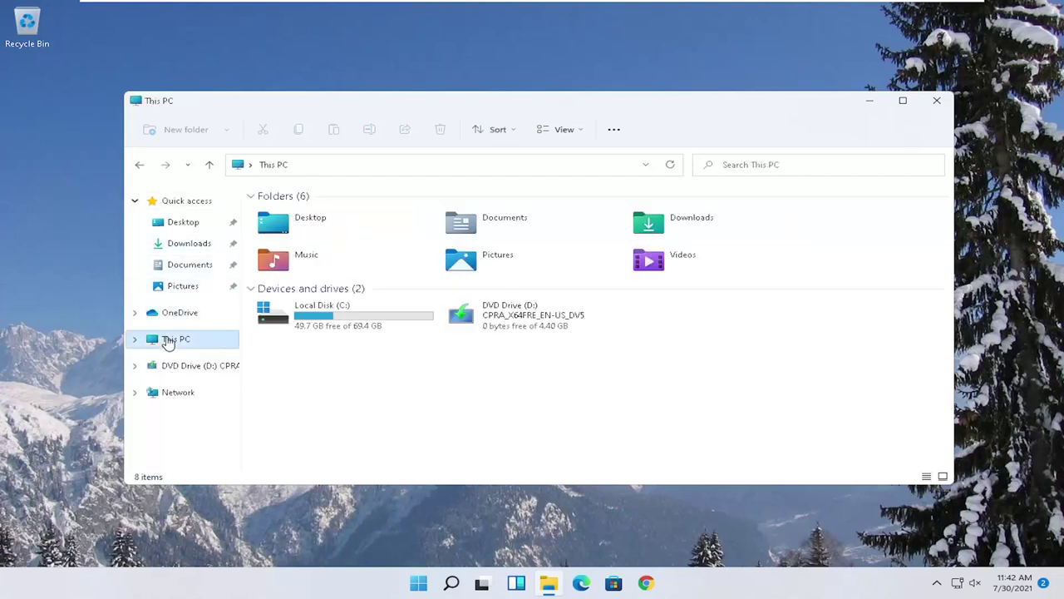
{"action": "left_click", "coordinate": [333, 319]}
{"action": "right_click", "coordinate": [332, 318]}
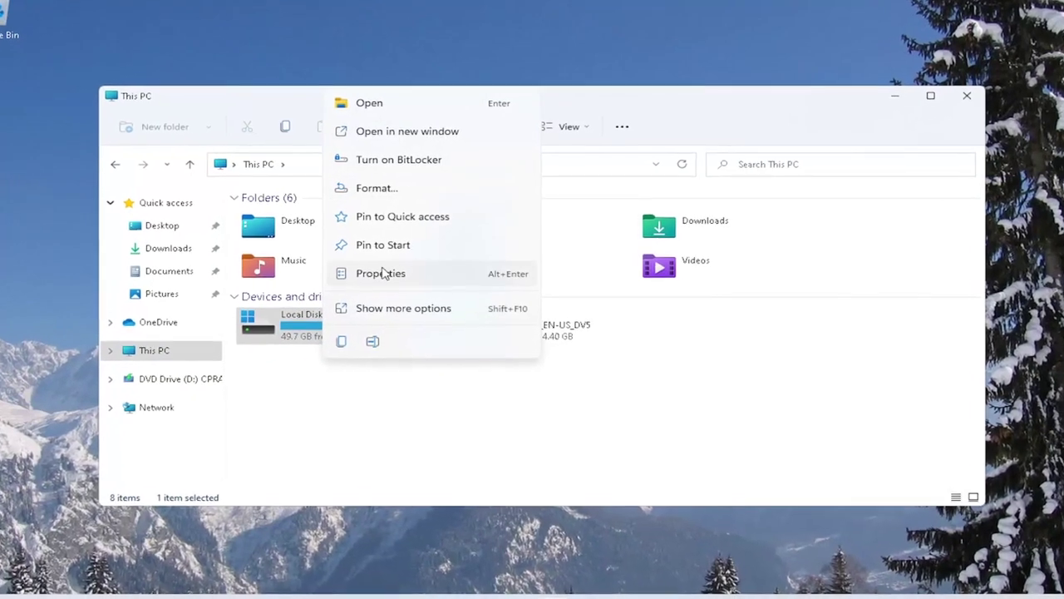
{"action": "left_click", "coordinate": [383, 272]}
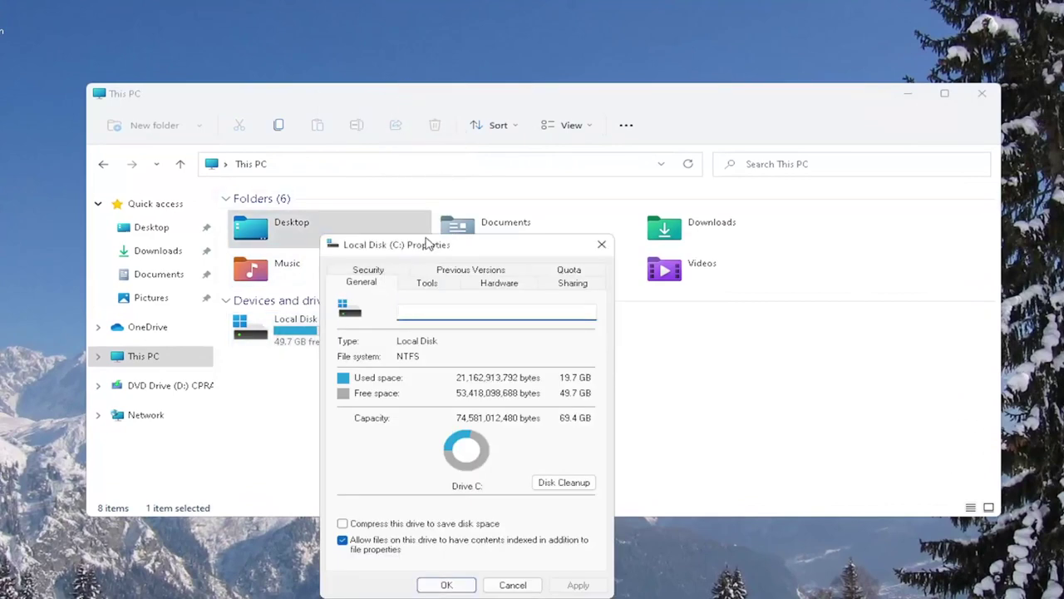
Step: Run an error-checking scan of Local Disk (C:), then close the scan result and the drive's properties
{"action": "left_click_drag", "start_coordinate": [429, 244], "coordinate": [454, 133]}
{"action": "left_click", "coordinate": [455, 174]}
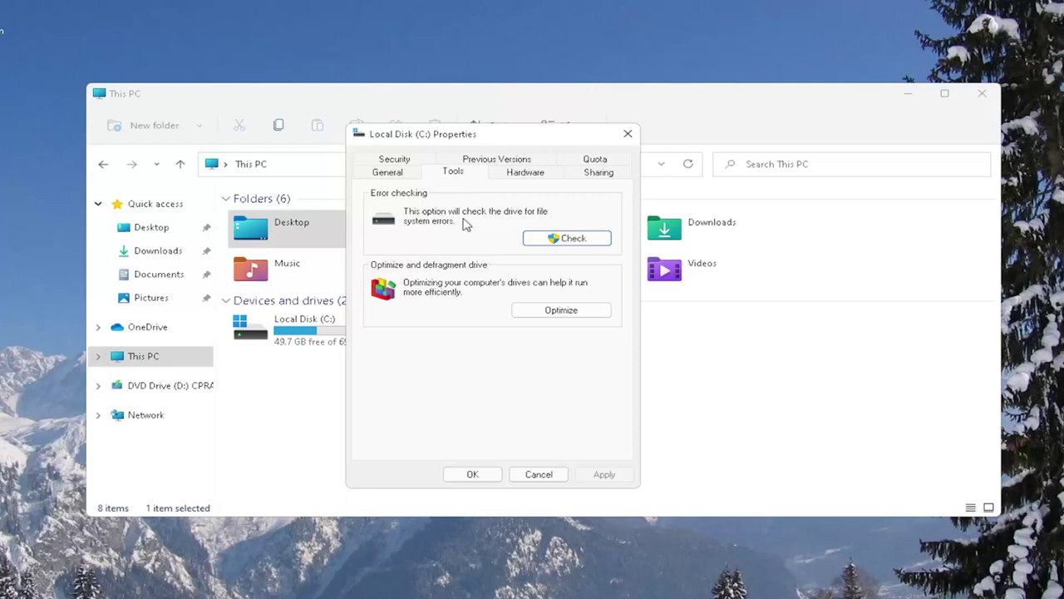
{"action": "left_click", "coordinate": [569, 242]}
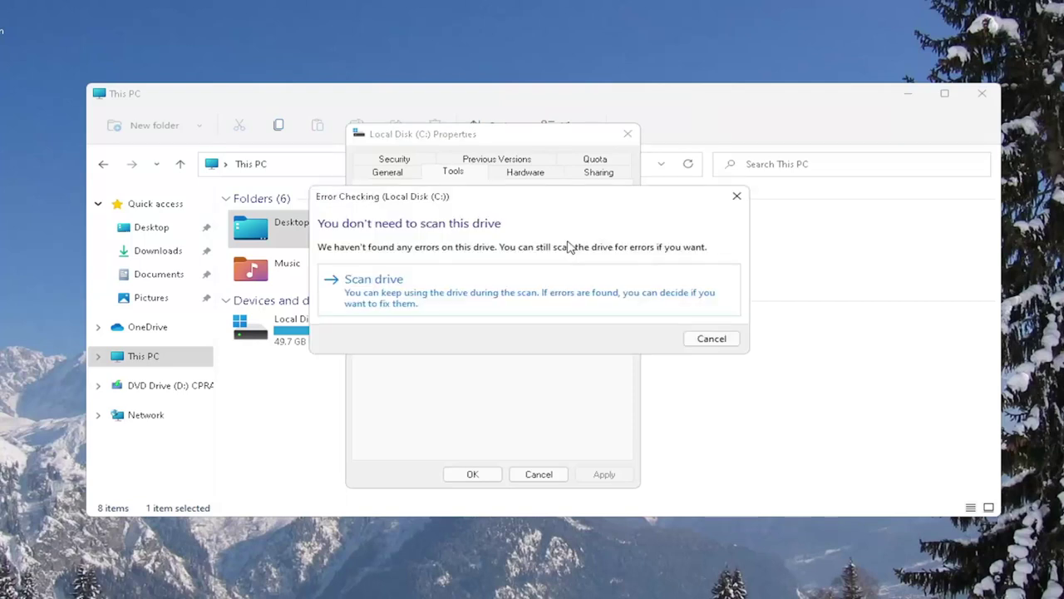
{"action": "left_click", "coordinate": [418, 296]}
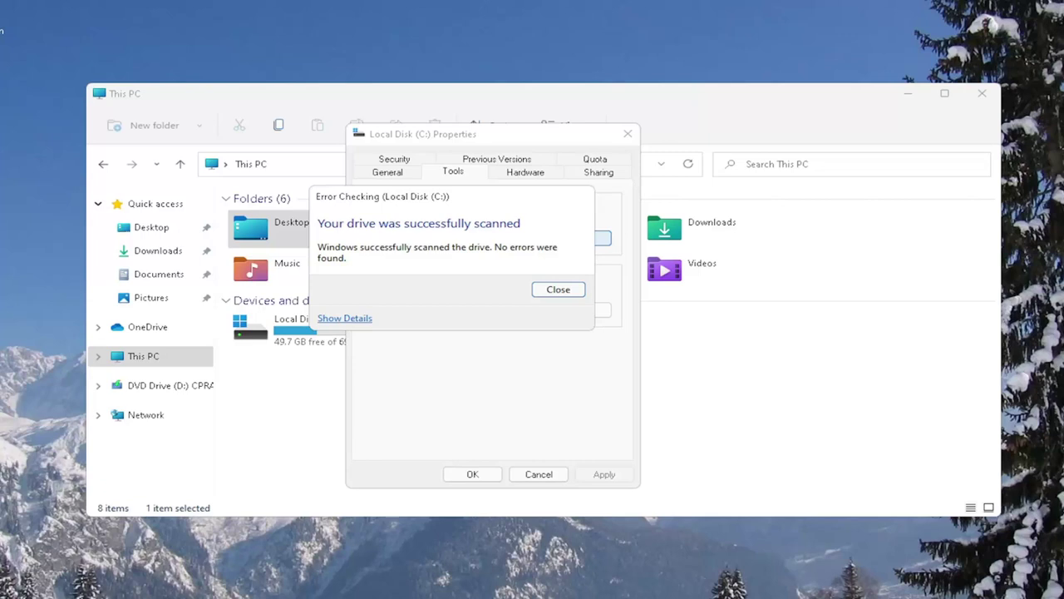
{"action": "left_click_drag", "start_coordinate": [452, 195], "coordinate": [475, 212]}
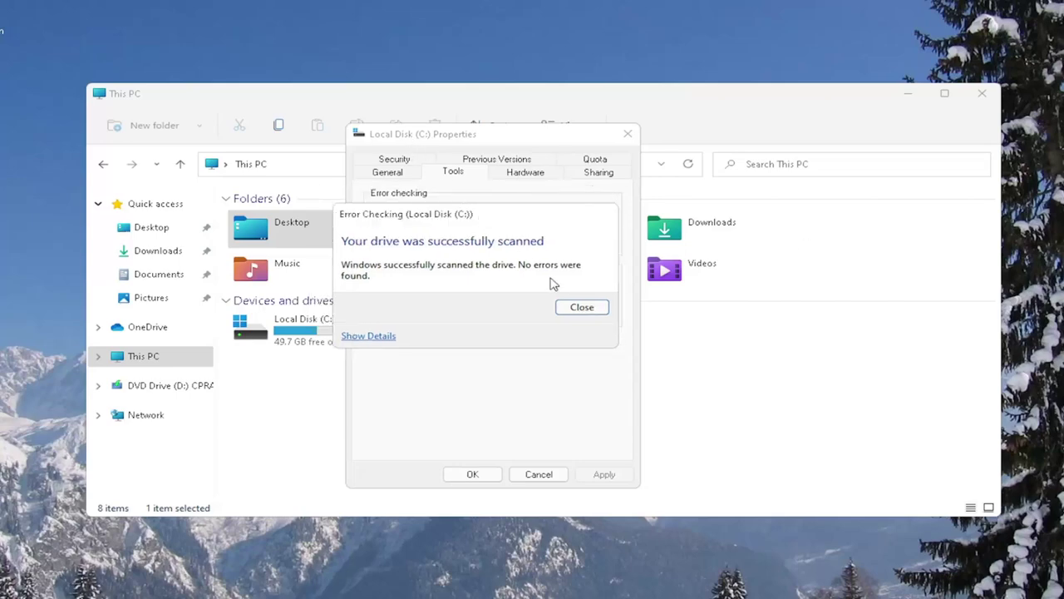
{"action": "left_click", "coordinate": [581, 307]}
{"action": "left_click", "coordinate": [628, 134]}
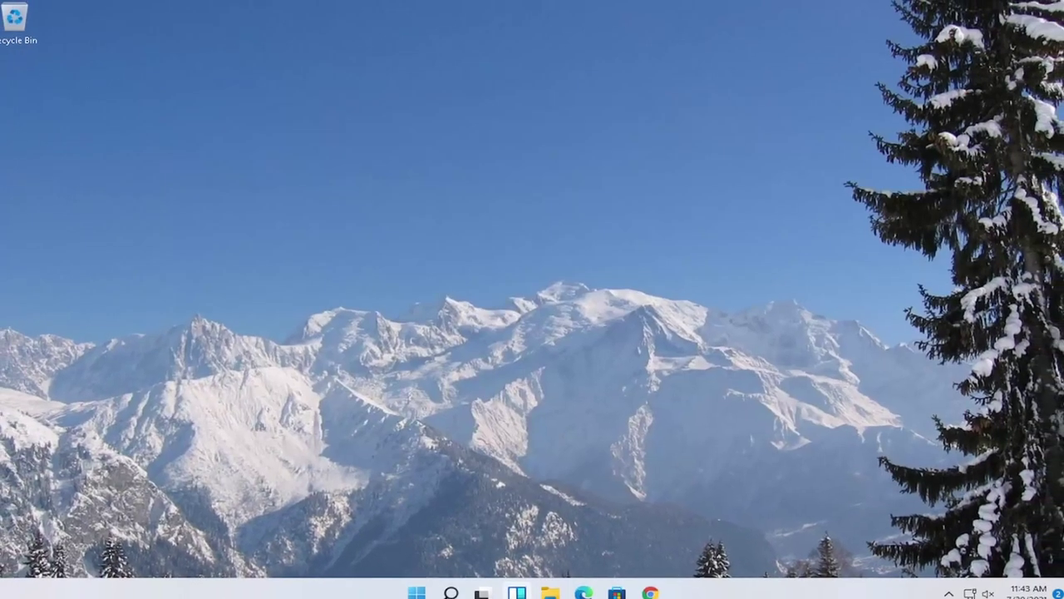
Step: Restart the computer after the drive scan
{"action": "right_click", "coordinate": [413, 586]}
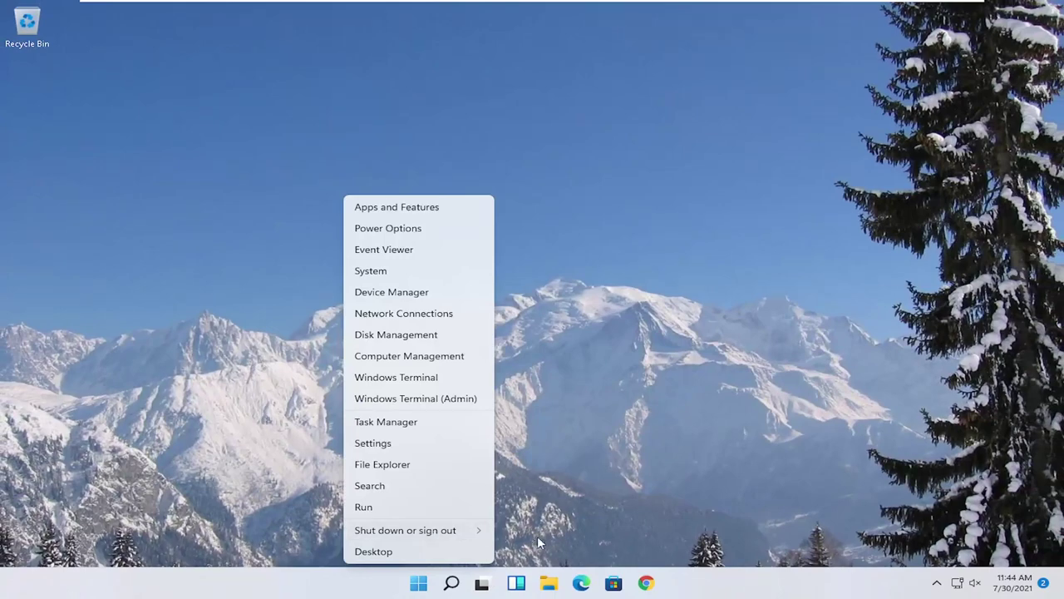
{"action": "mouse_move", "coordinate": [467, 532]}
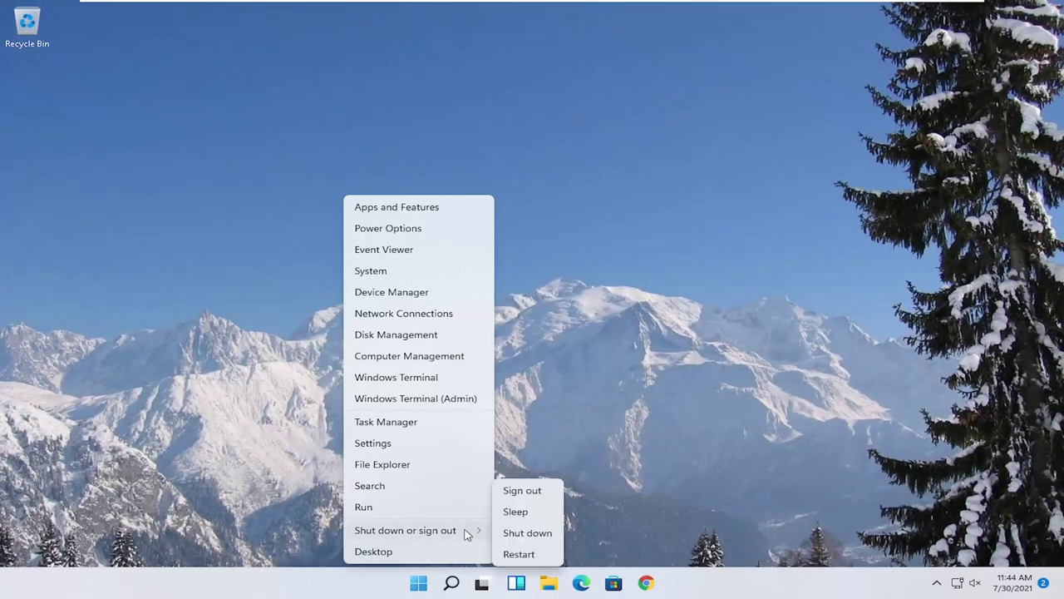
{"action": "left_click", "coordinate": [512, 556]}
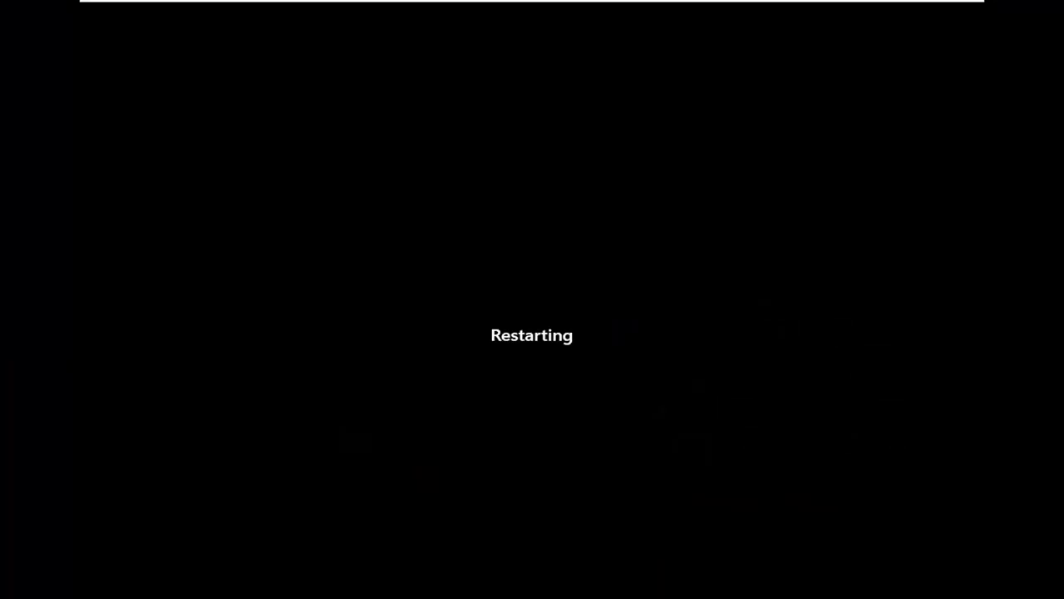